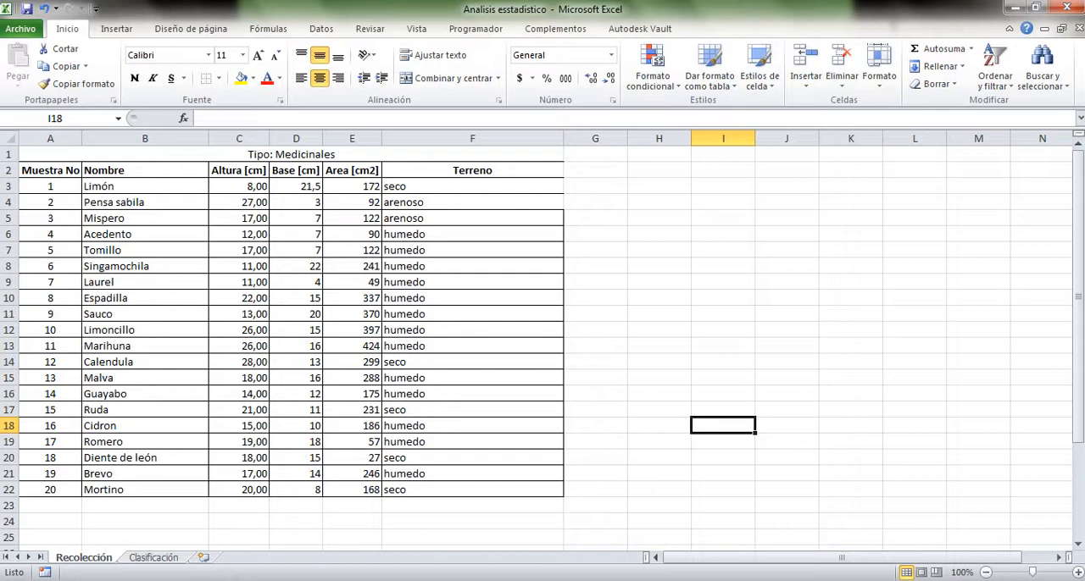
Examine the medicinal plants table, covering the sample numbers, the plant data, the column headings and the Terreno column
drag(52, 154, 407, 490)
click(145, 457)
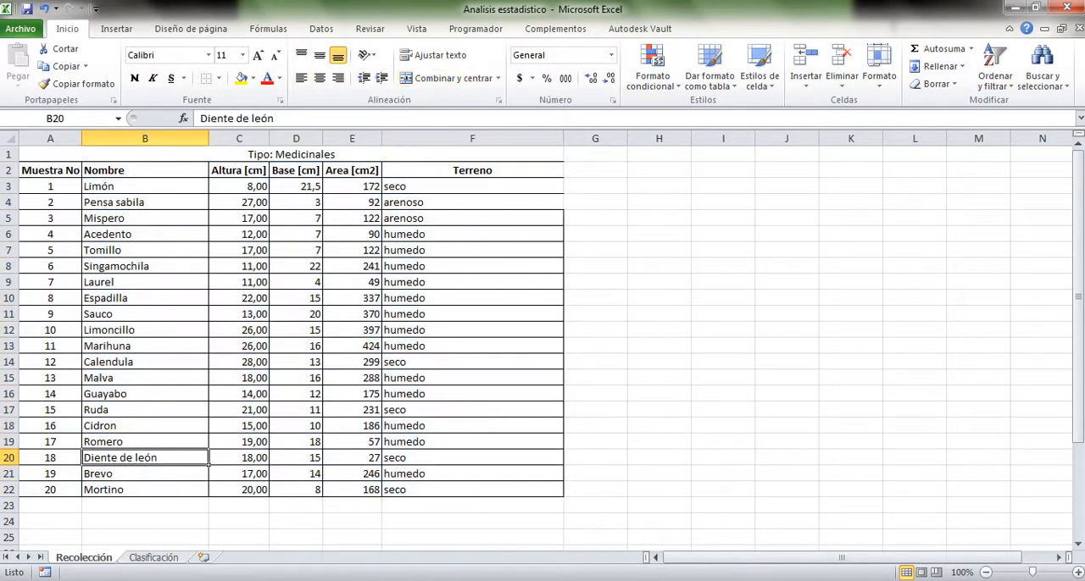
drag(50, 170, 50, 490)
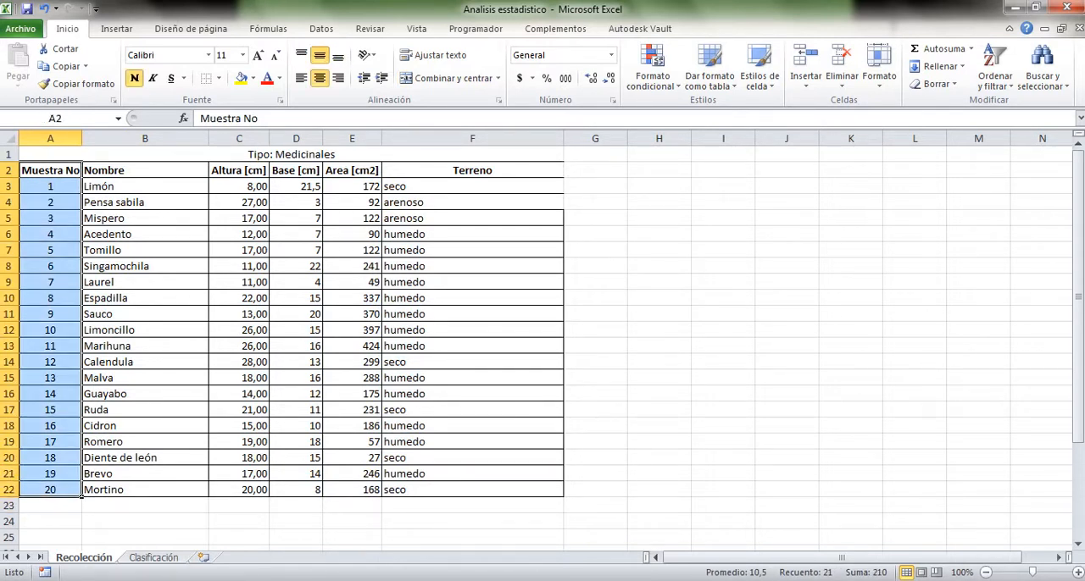
click(239, 506)
drag(144, 186, 472, 490)
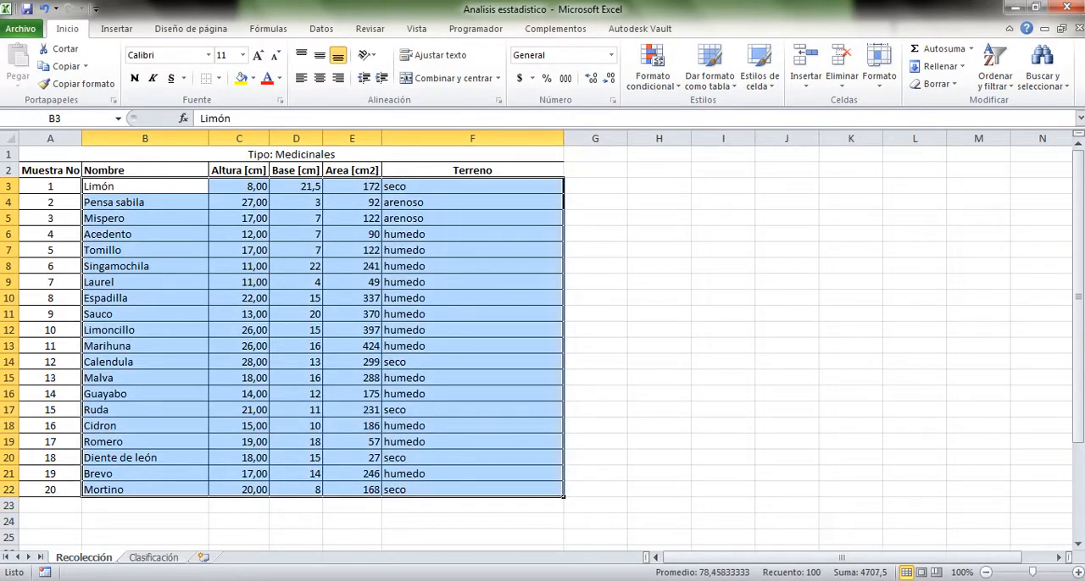
click(145, 282)
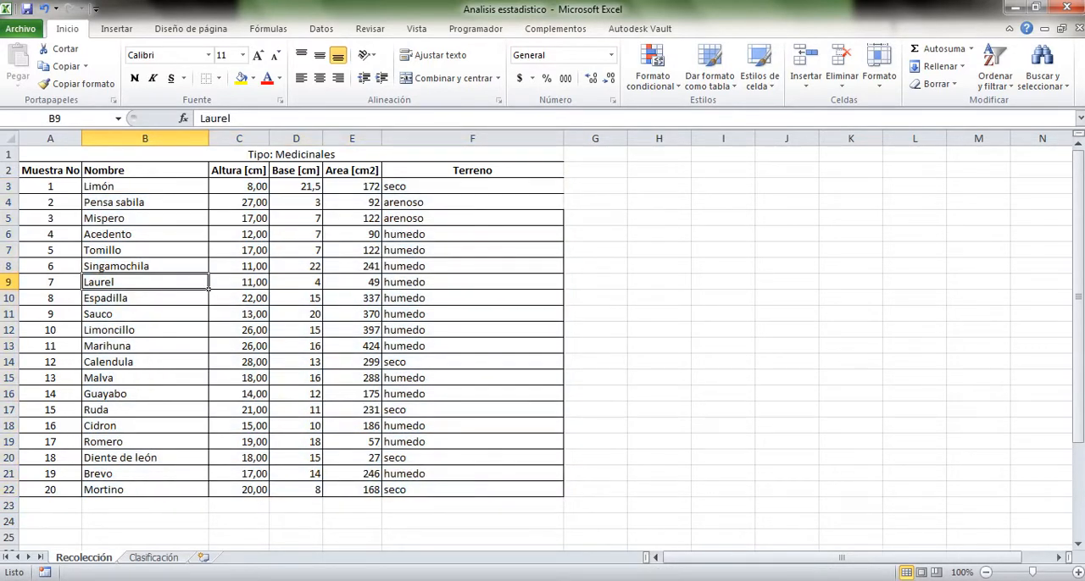
click(144, 171)
click(239, 170)
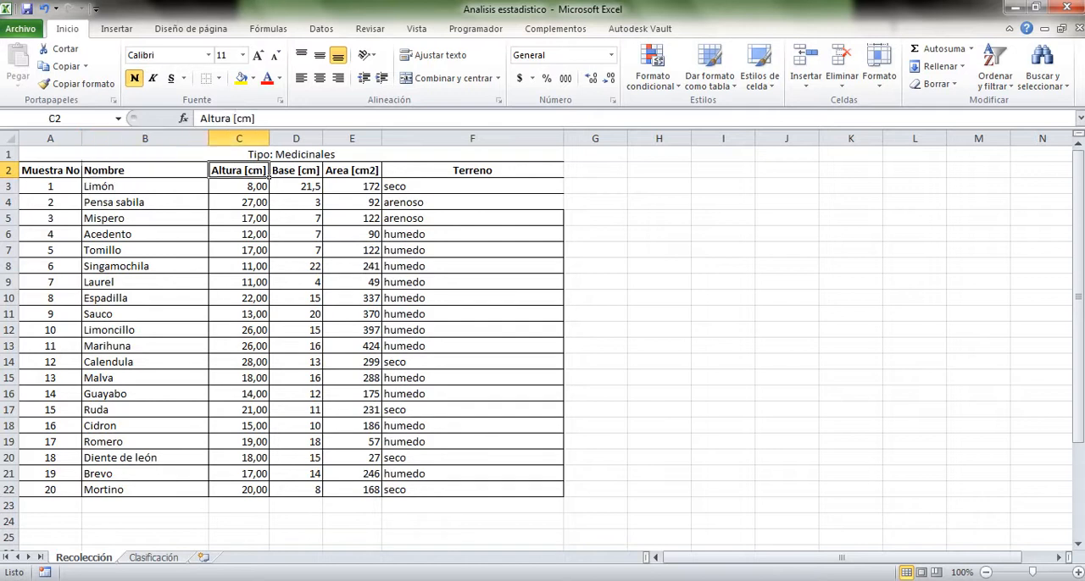
click(320, 176)
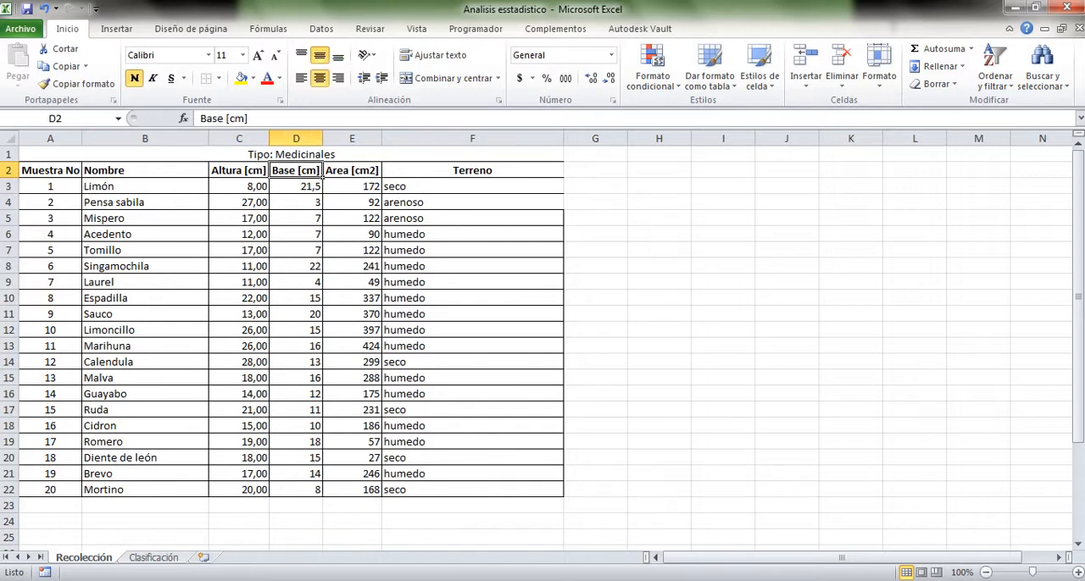
click(380, 175)
click(472, 138)
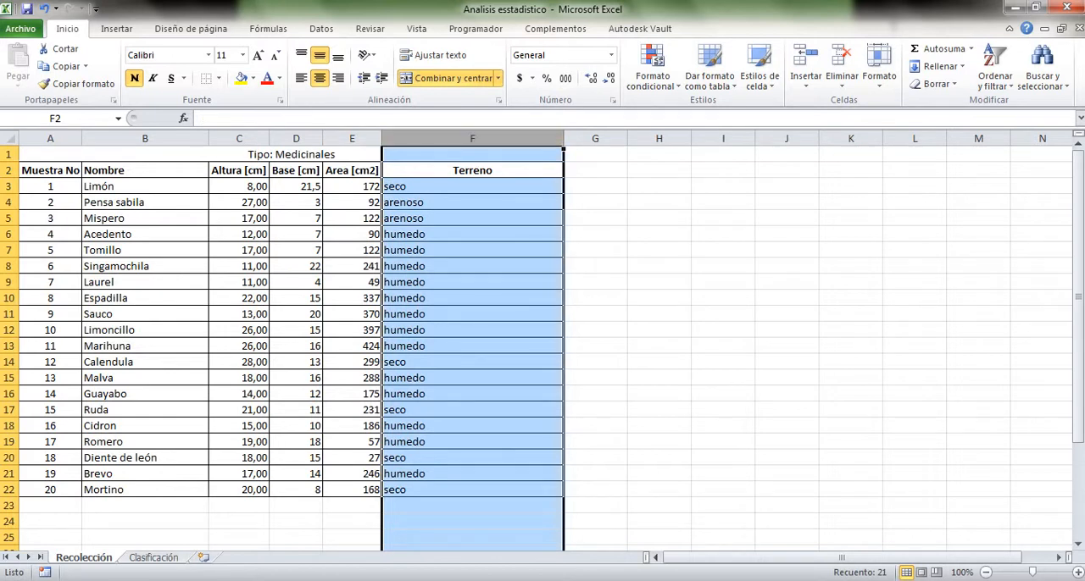
click(472, 170)
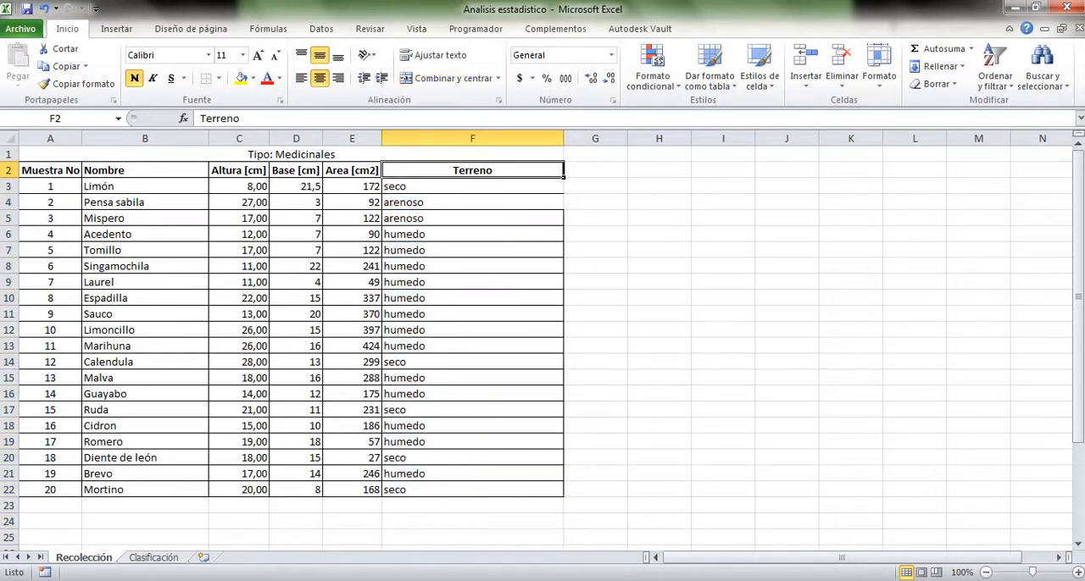
click(472, 218)
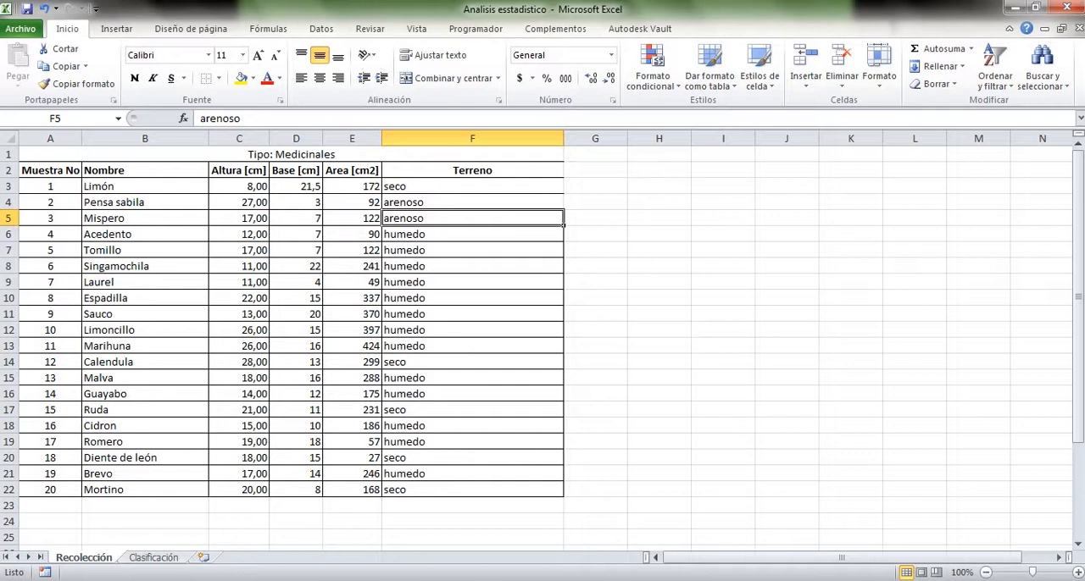
Start a summary table beside the plant data with the headings Terreno in H1 and Cantidad in I1
click(659, 154)
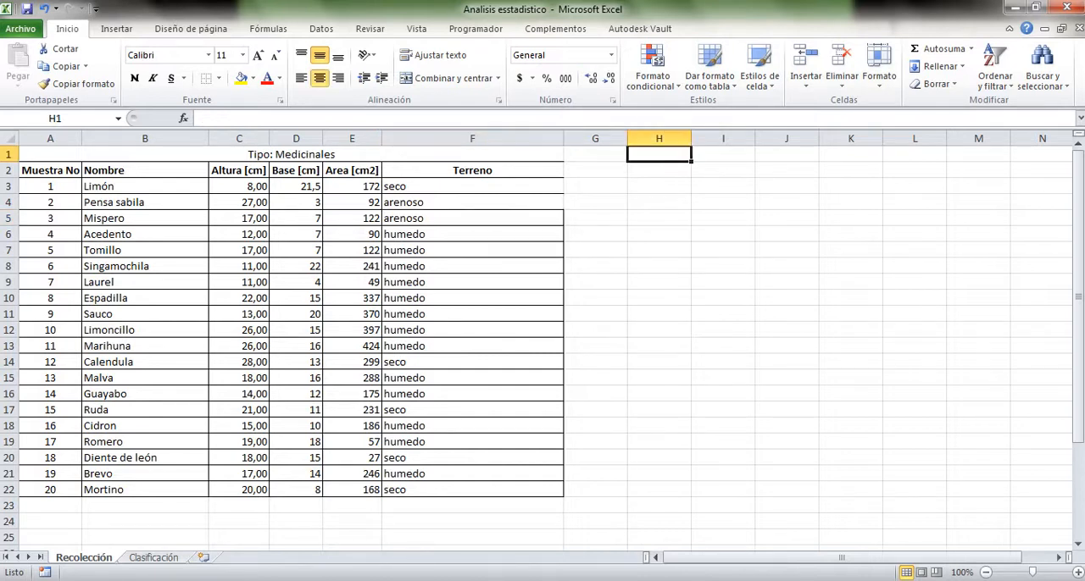
click(722, 282)
drag(660, 154, 722, 234)
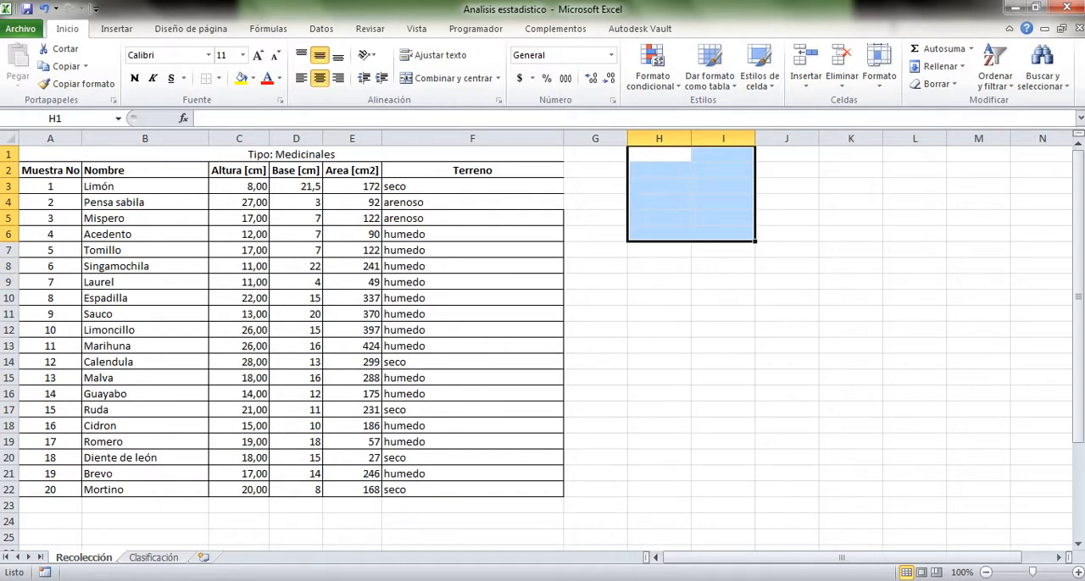
click(659, 155)
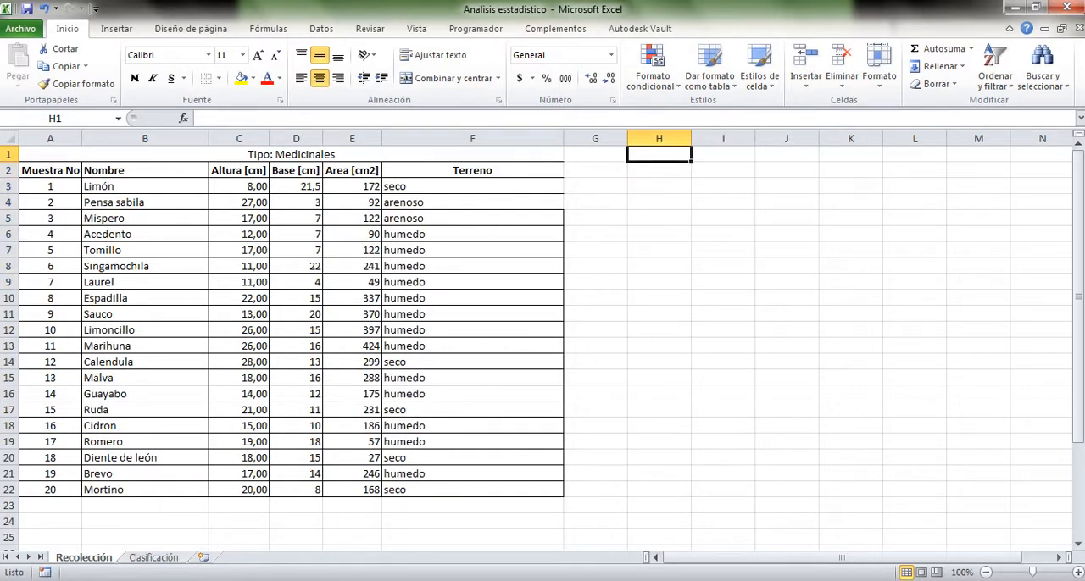
text(Terre)
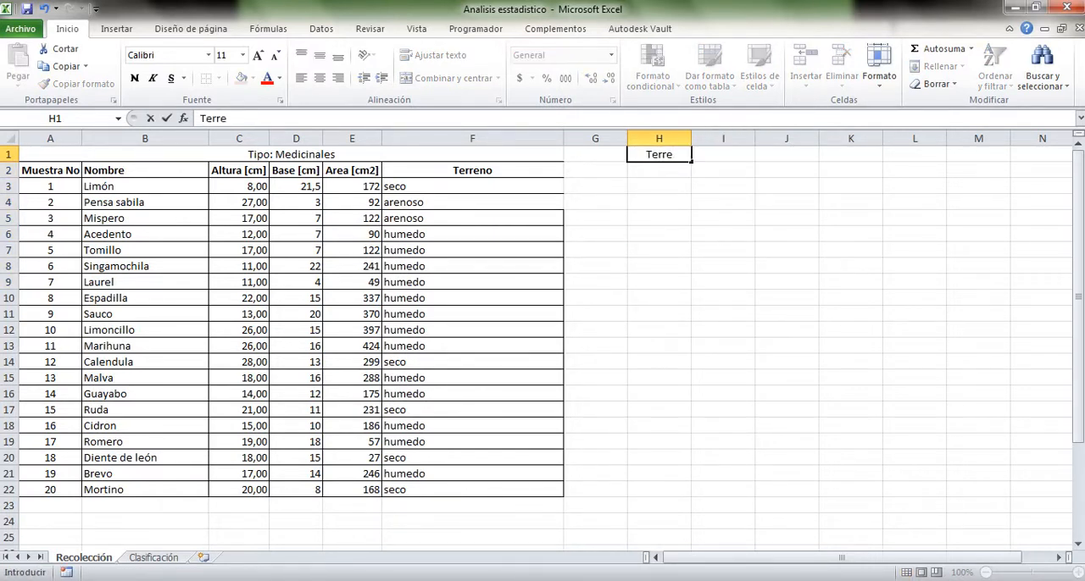
text(no)
key(Tab)
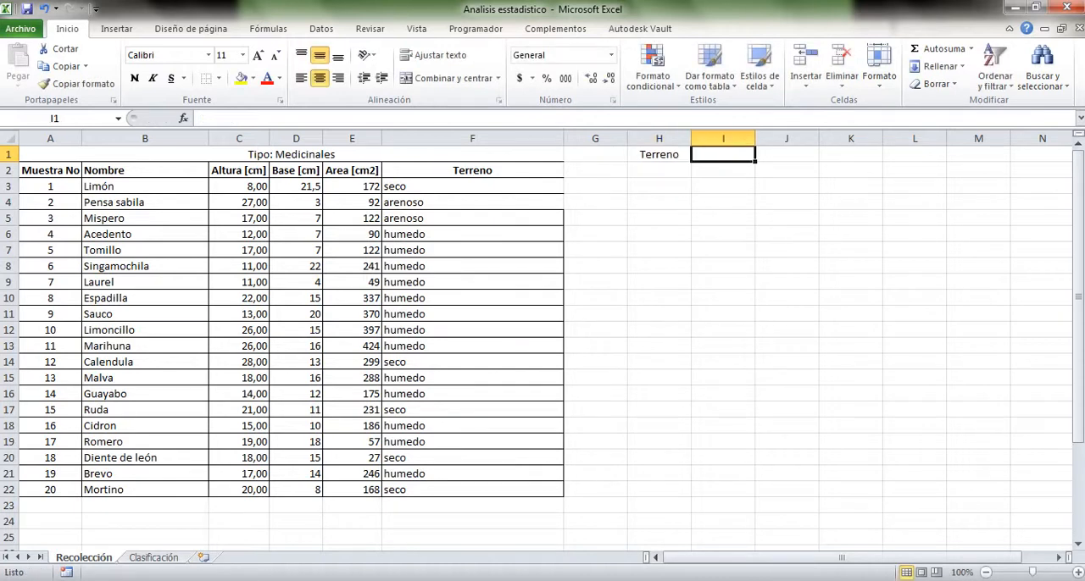
text(Cantidad)
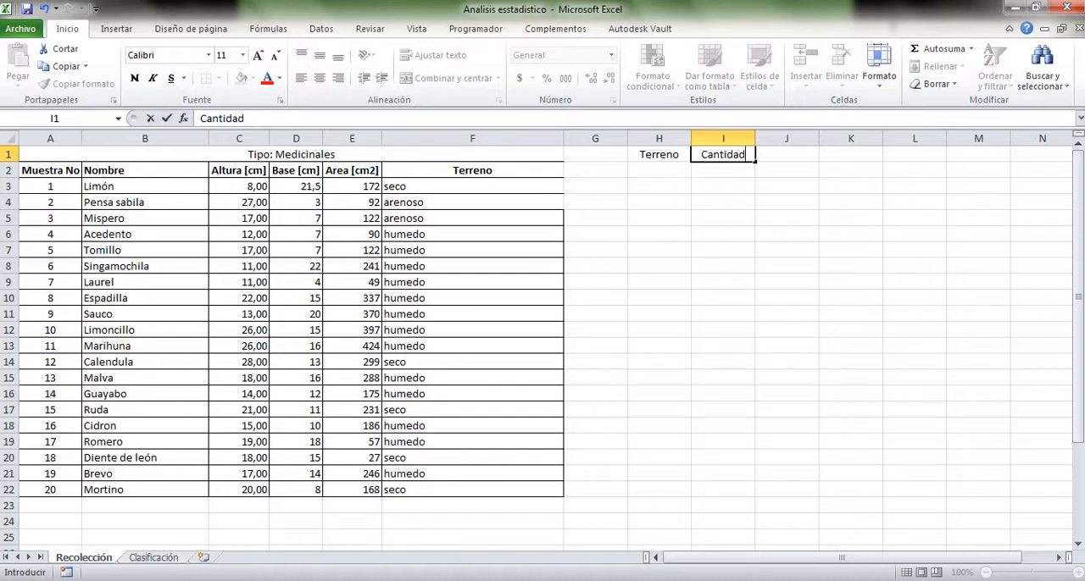
click(659, 187)
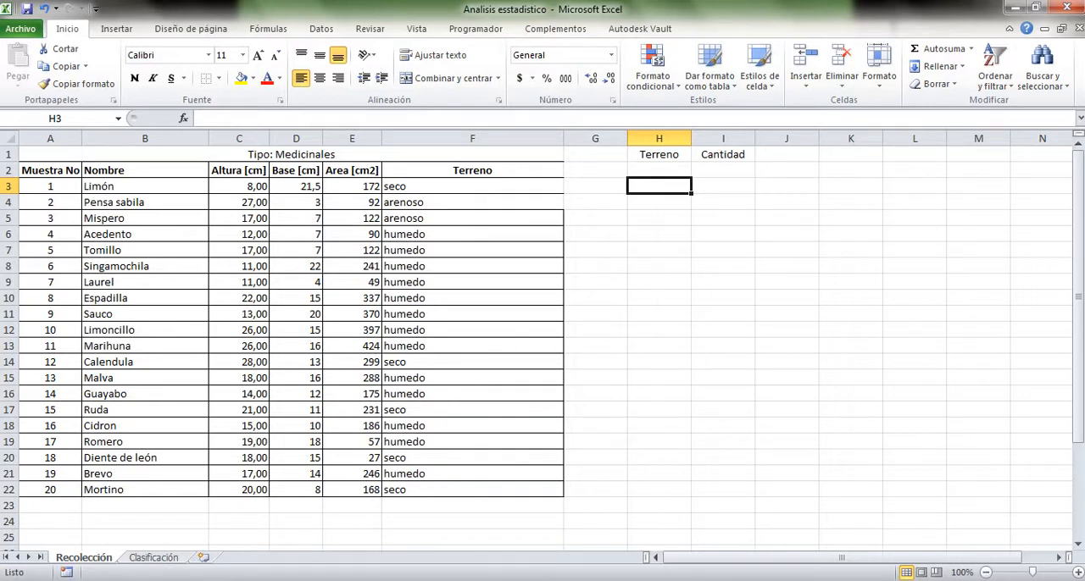
Review the Terreno column of the plant table to identify the distinct terrain types
click(659, 171)
click(659, 233)
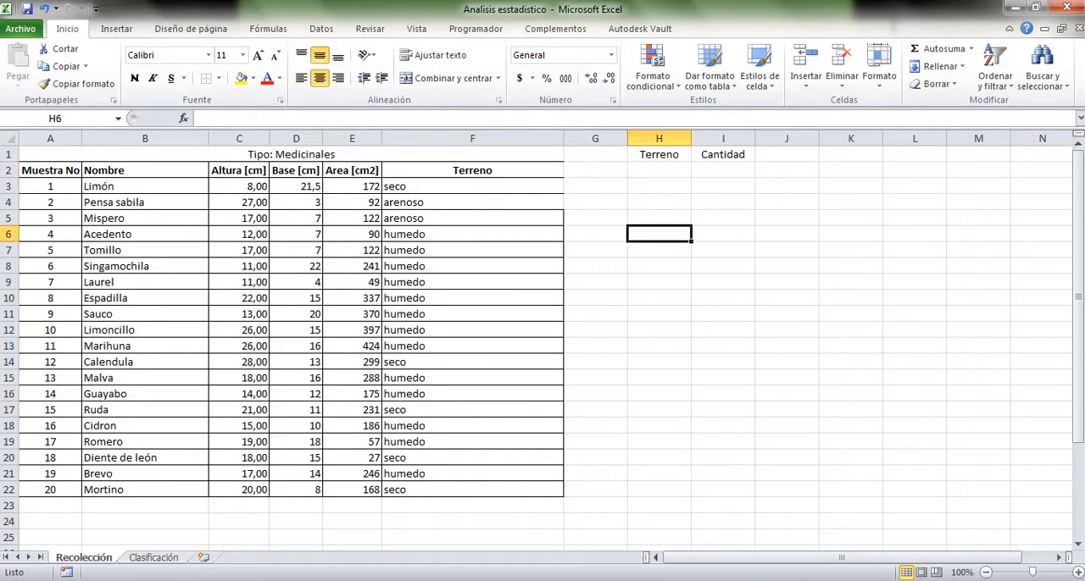
click(659, 170)
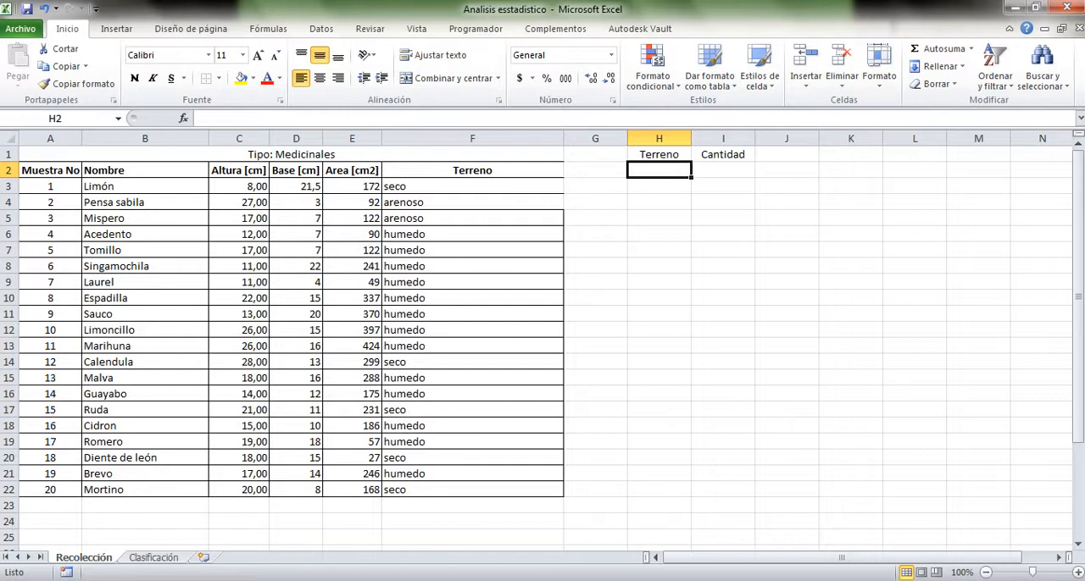
click(595, 218)
click(659, 217)
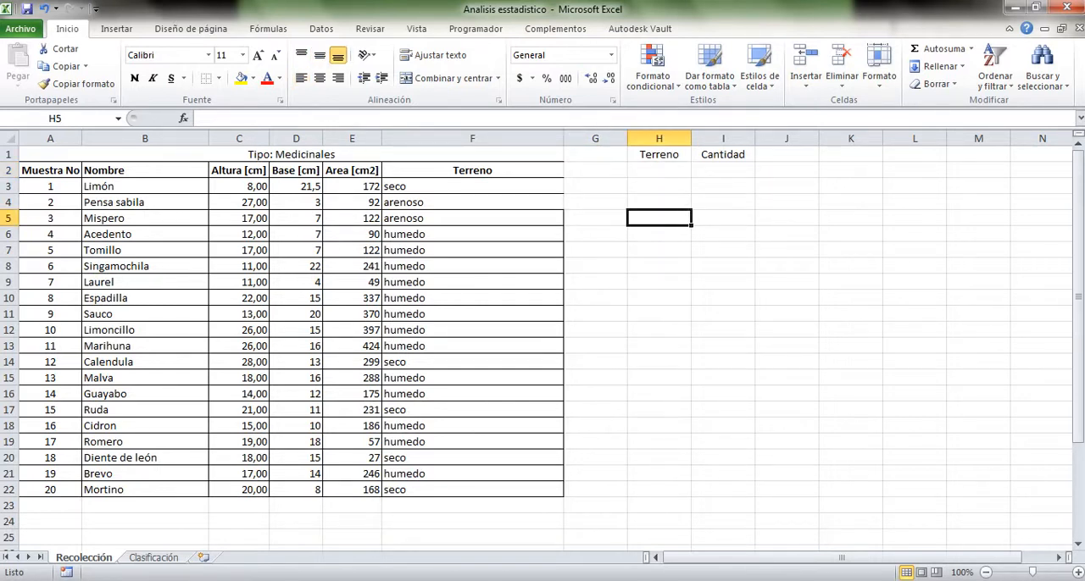
click(659, 171)
click(472, 187)
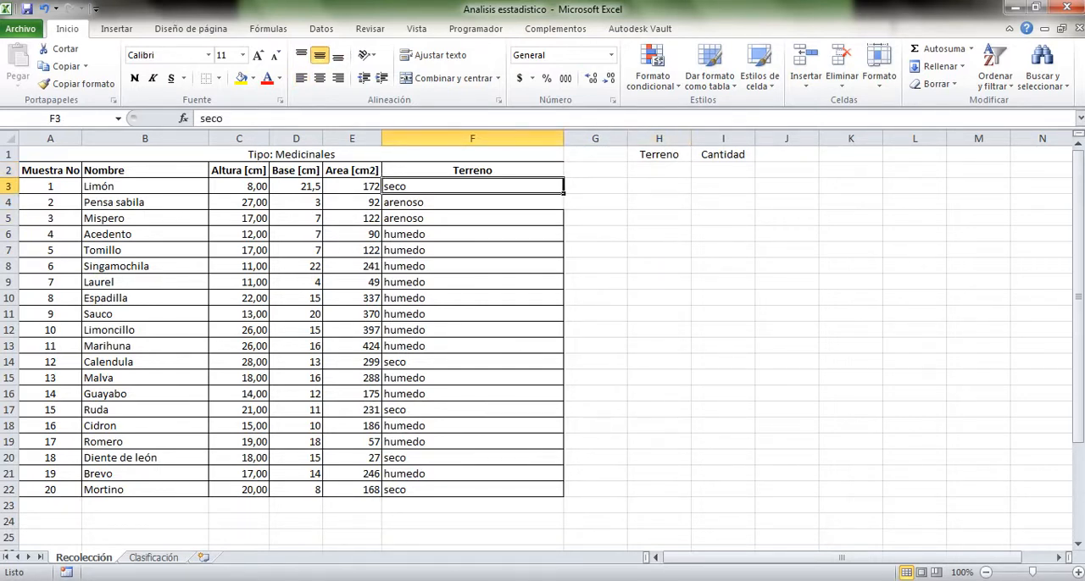
click(472, 203)
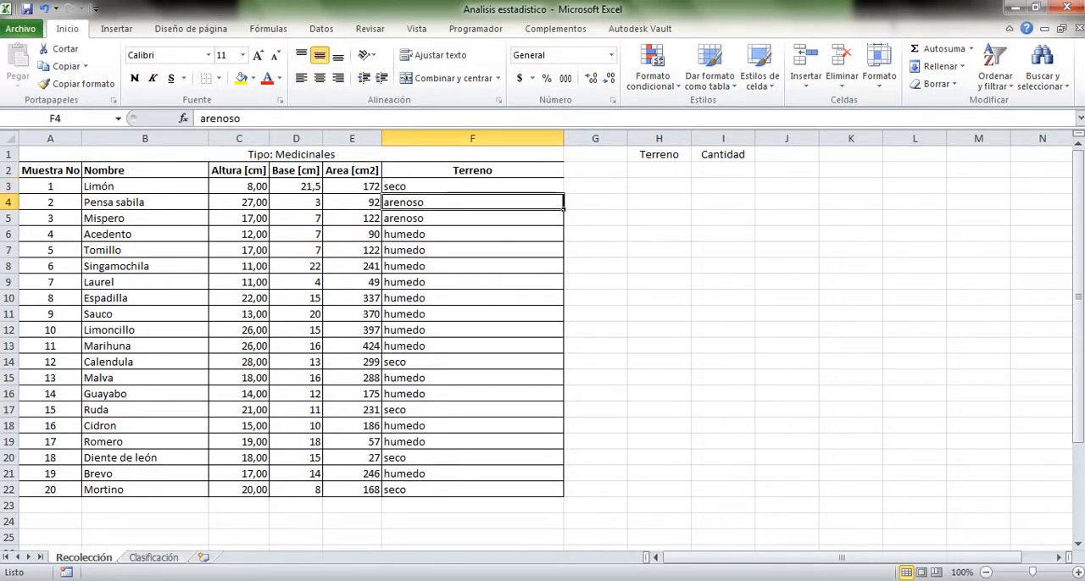
click(472, 234)
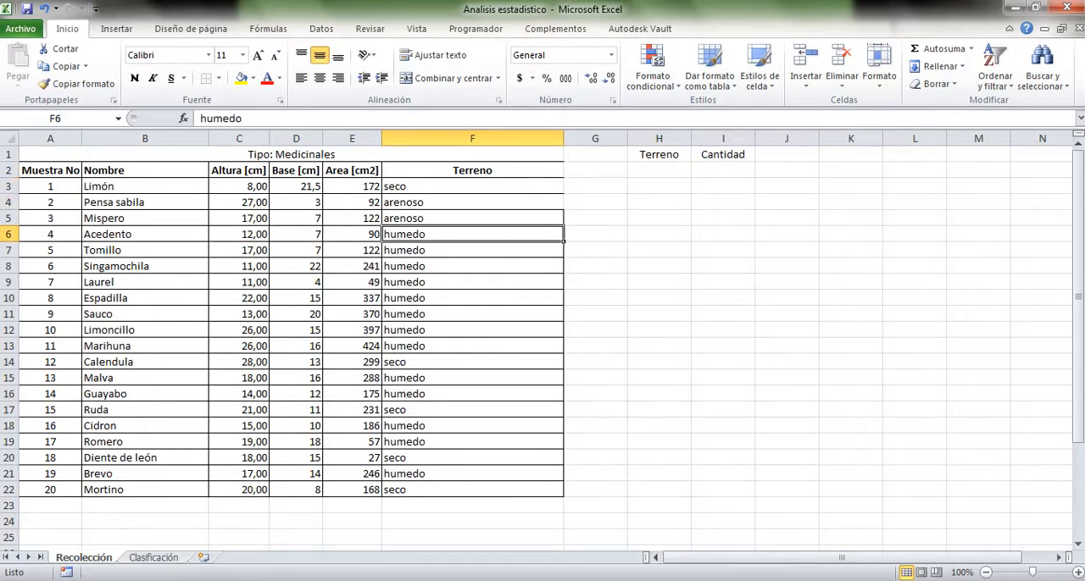
List the terrain types seco, Arenoso and Humedo in cells H2 to H4 under the Terreno heading
click(659, 170)
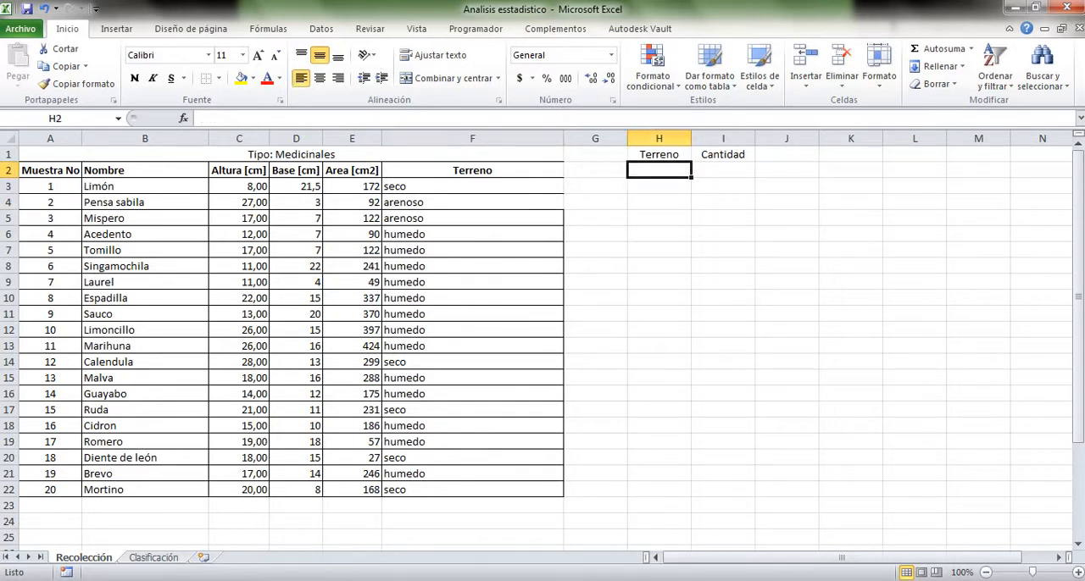
text(seco)
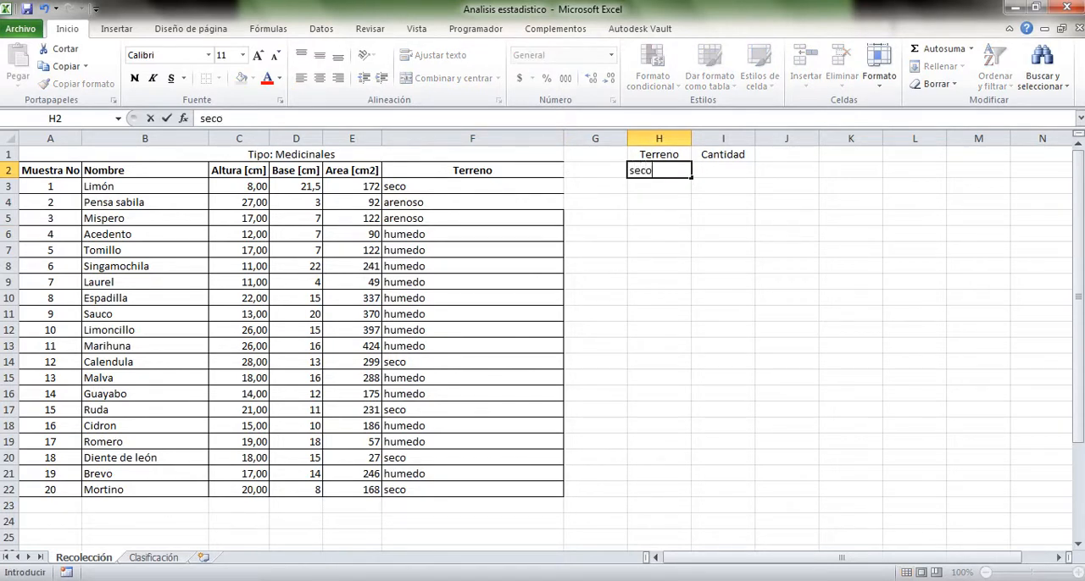
key(Return)
text(are)
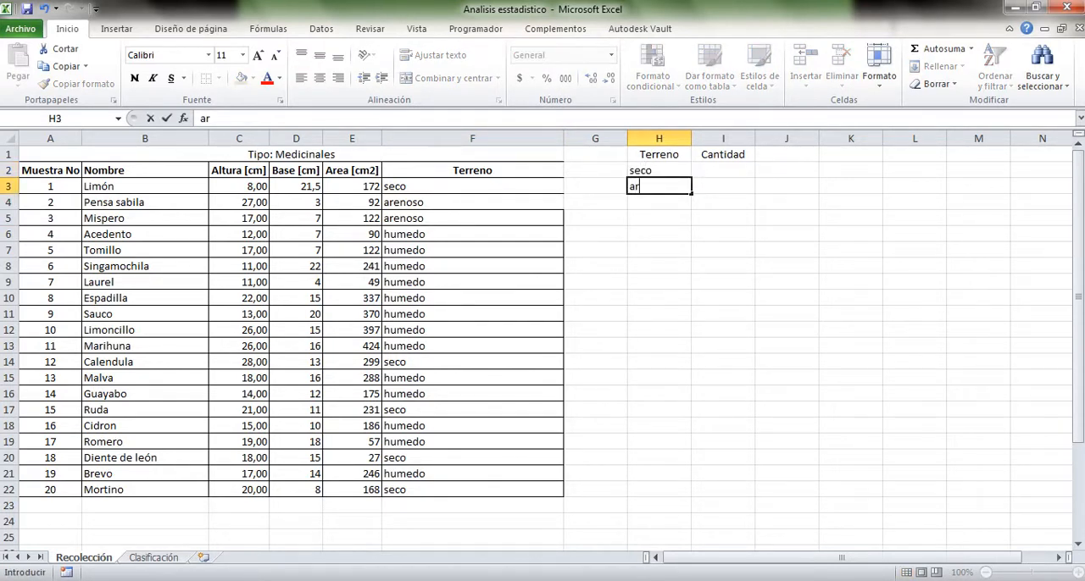
key(BackSpace)
key(BackSpace)
key(BackSpace)
text(Arenoso)
key(Return)
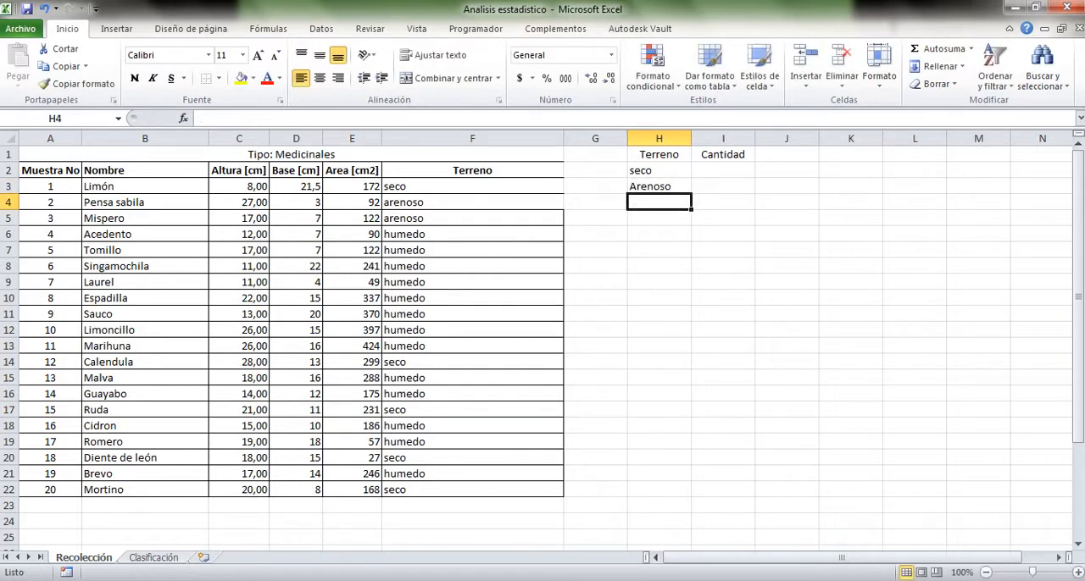
text(Humedo)
key(Return)
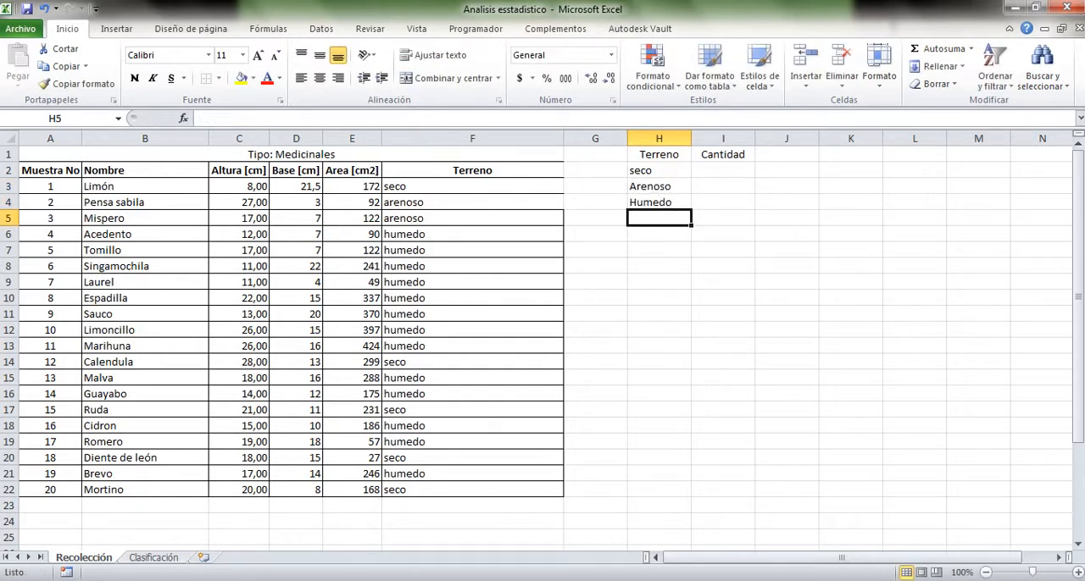
Apply all borders to the summary table in H1:I4
drag(658, 155, 722, 202)
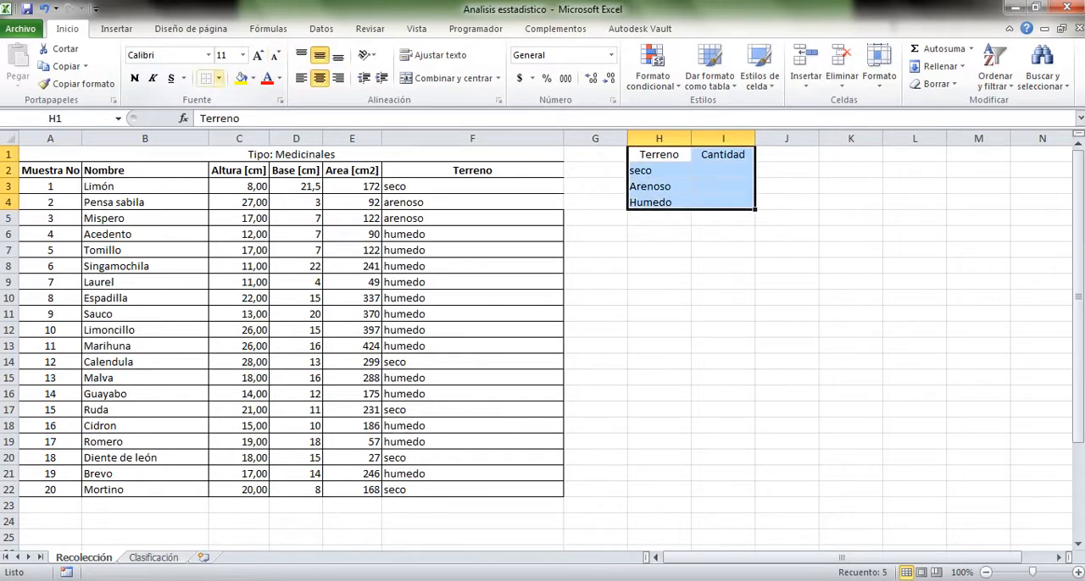
click(219, 78)
click(259, 205)
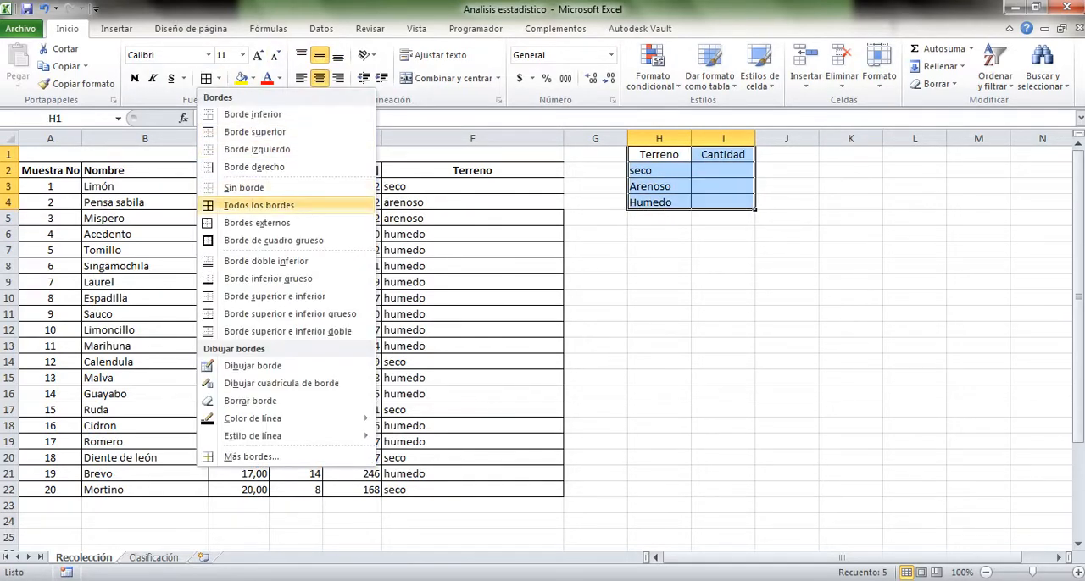
click(658, 346)
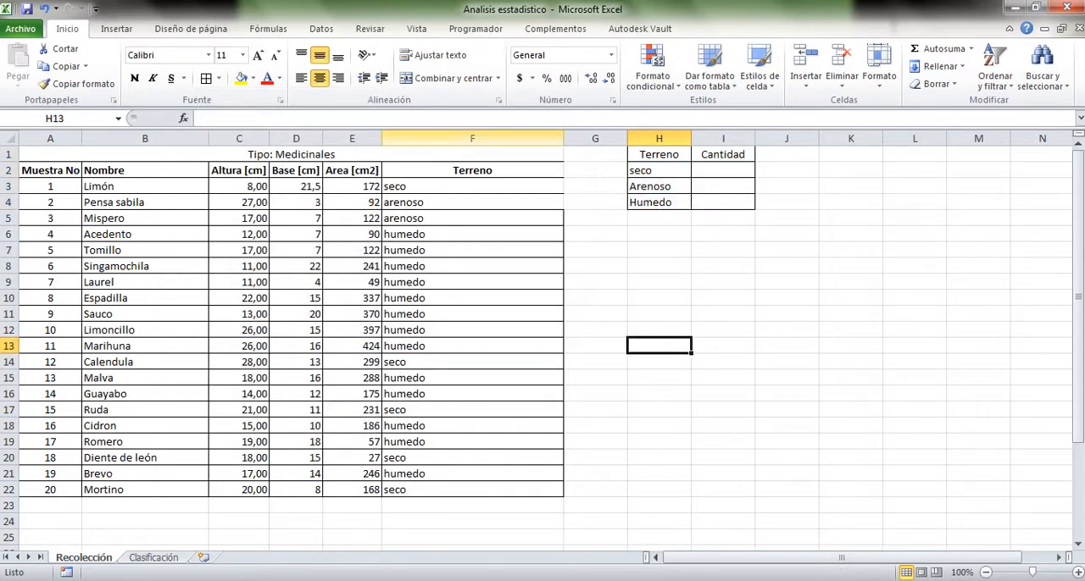
Compare the terrain types in the summary table with the entries in the plant table's Terreno column
drag(472, 170, 472, 547)
click(595, 297)
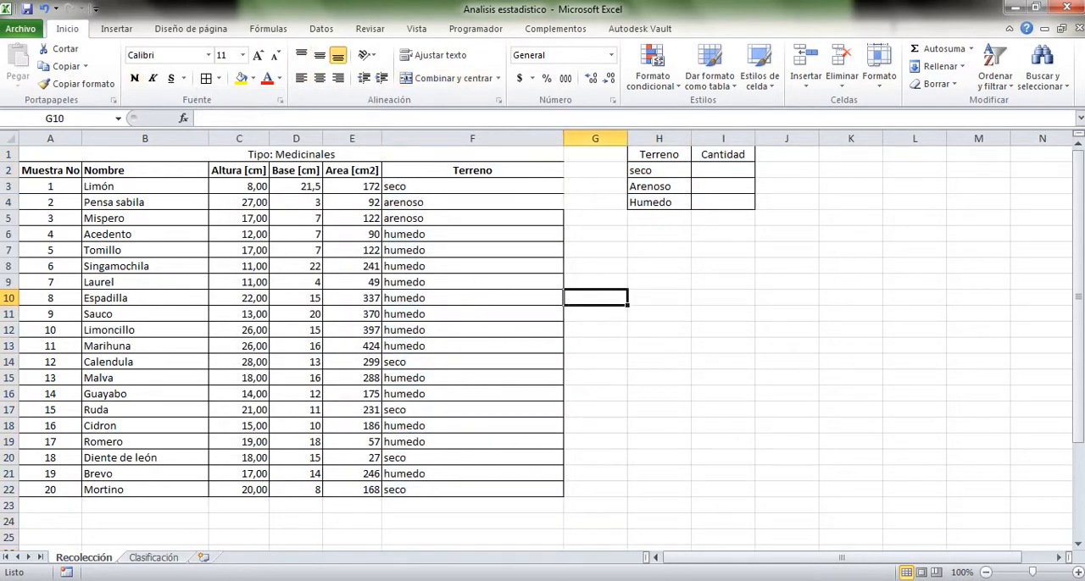
click(686, 172)
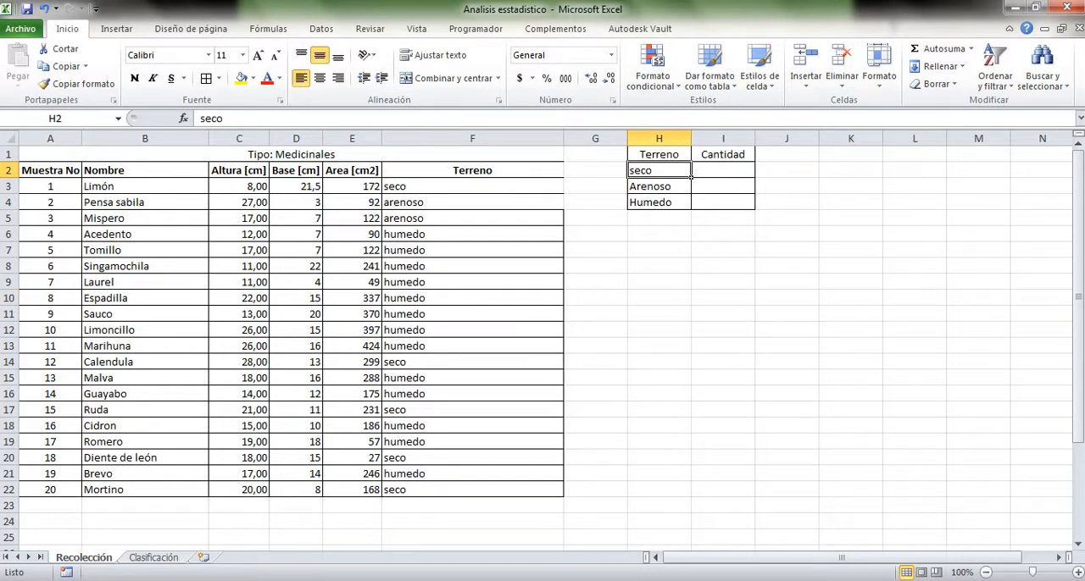
click(472, 186)
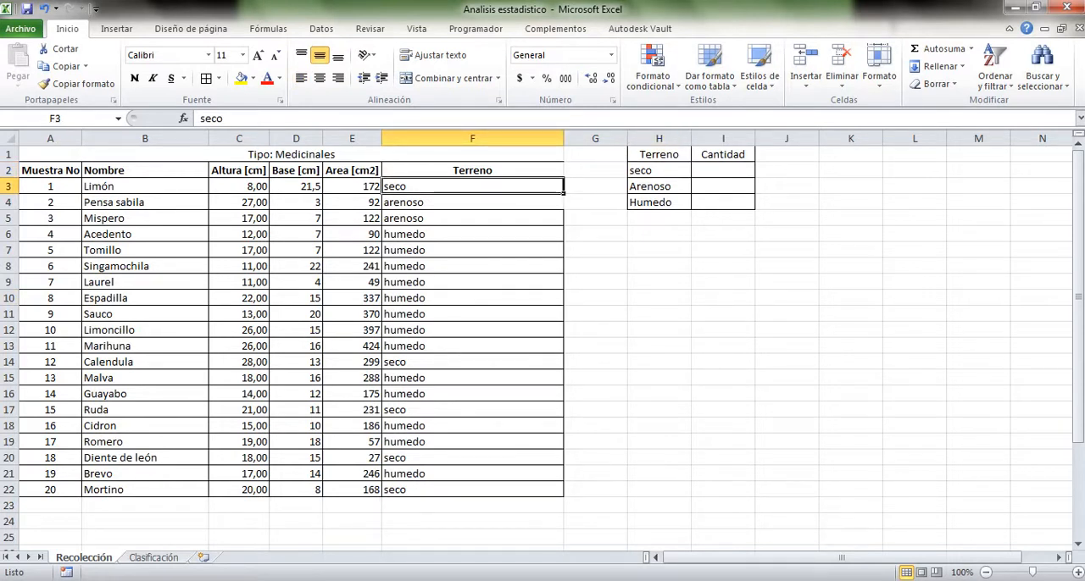
click(723, 266)
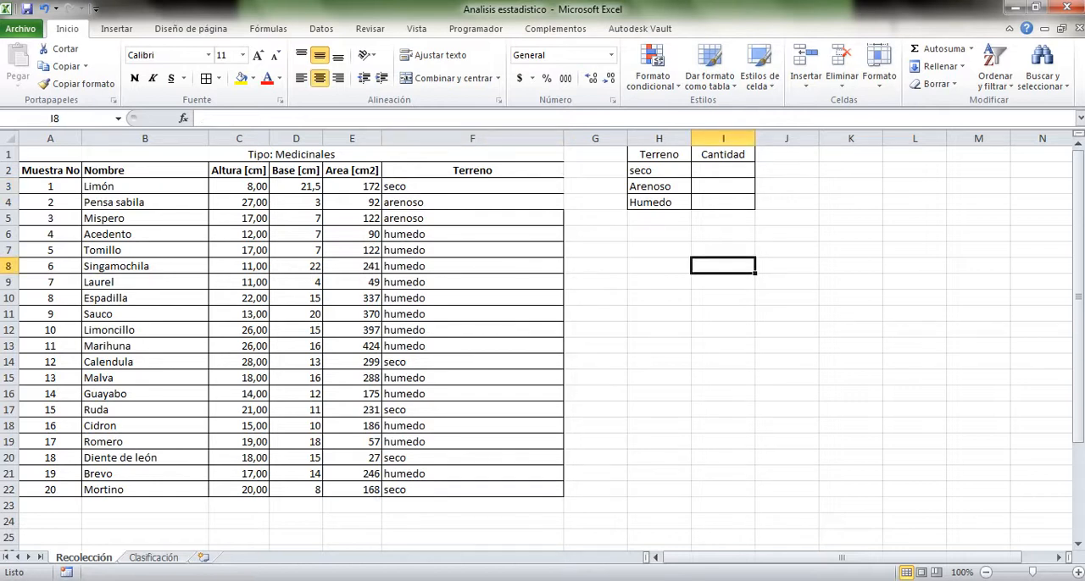
click(688, 192)
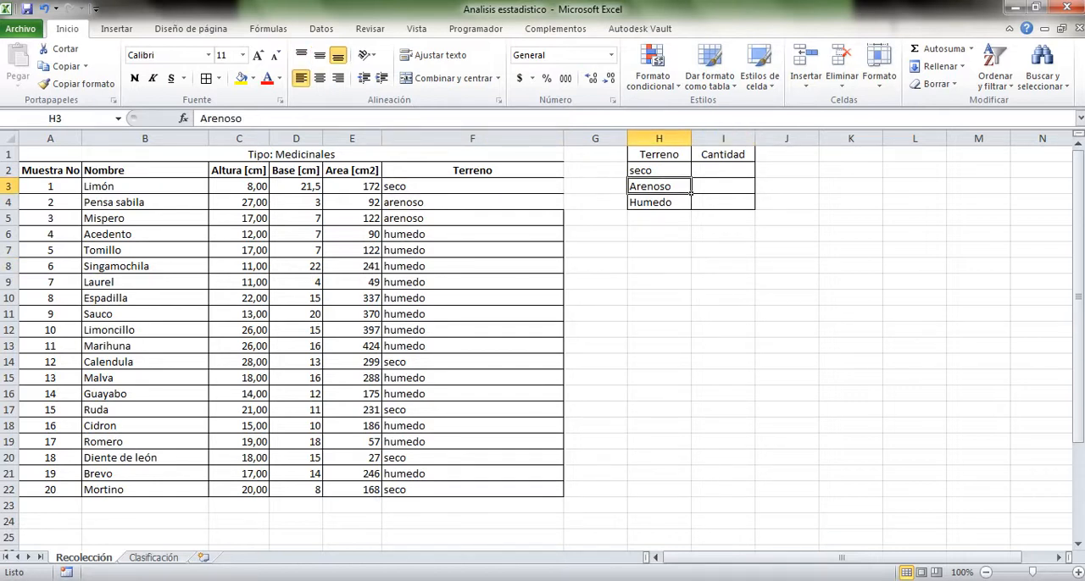
Change the terrain labels in H3 and H4 to lowercase arenoso and humedo
double_click(660, 187)
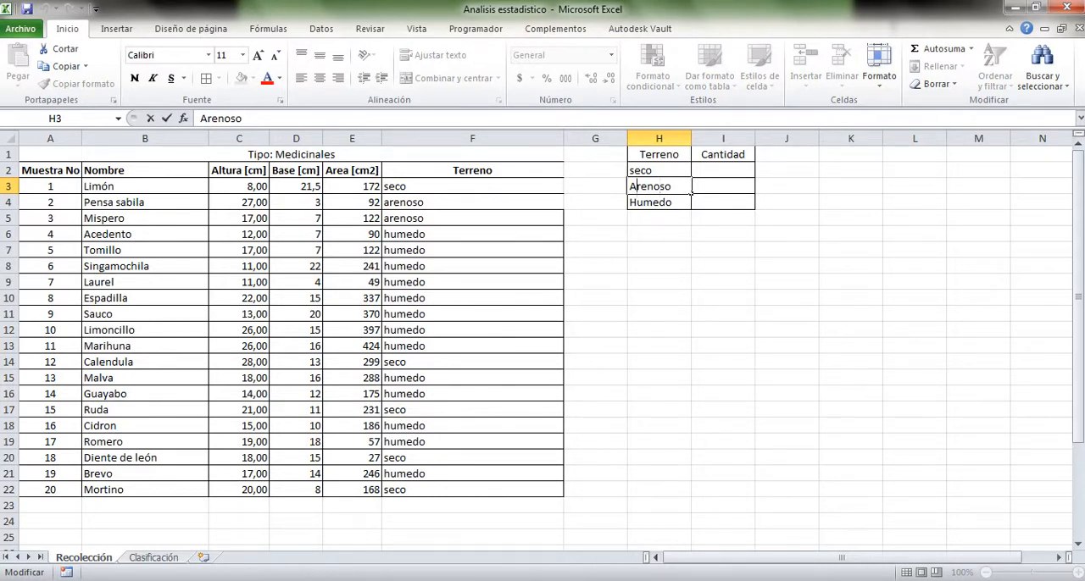
key(BackSpace)
text(a)
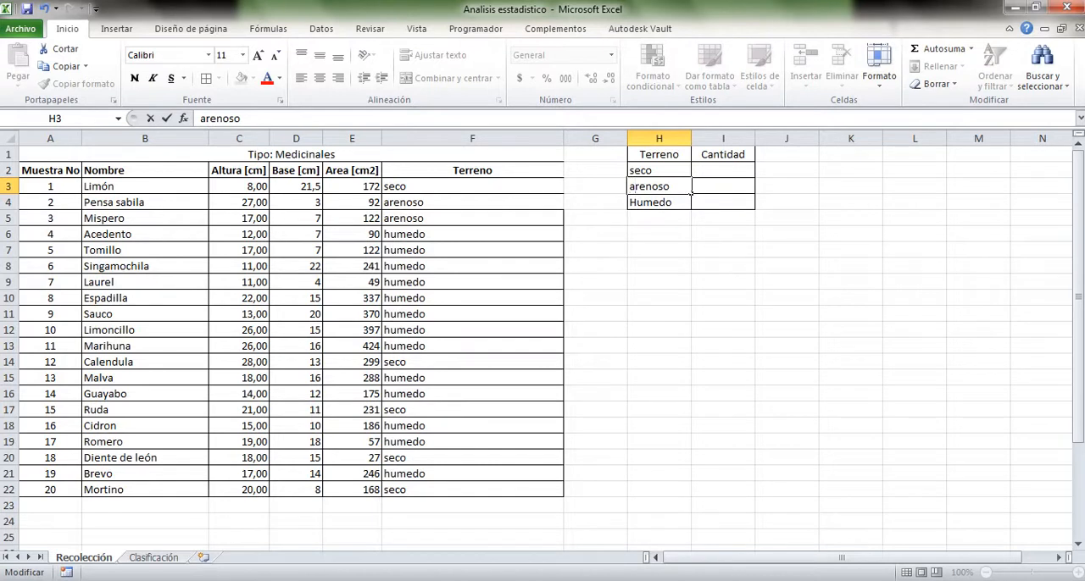
key(Return)
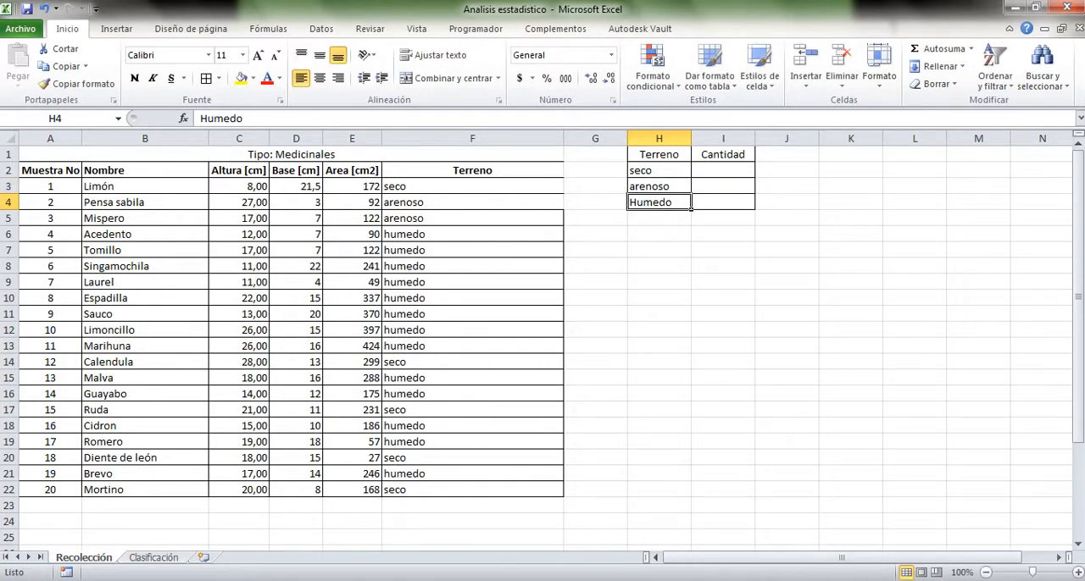
click(201, 119)
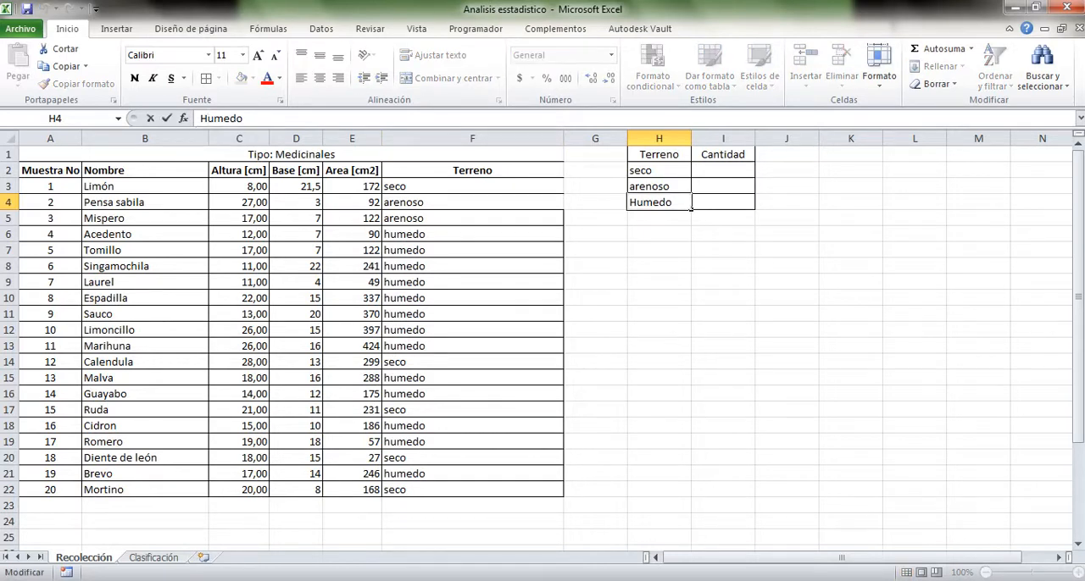
key(BackSpace)
text(h)
key(Return)
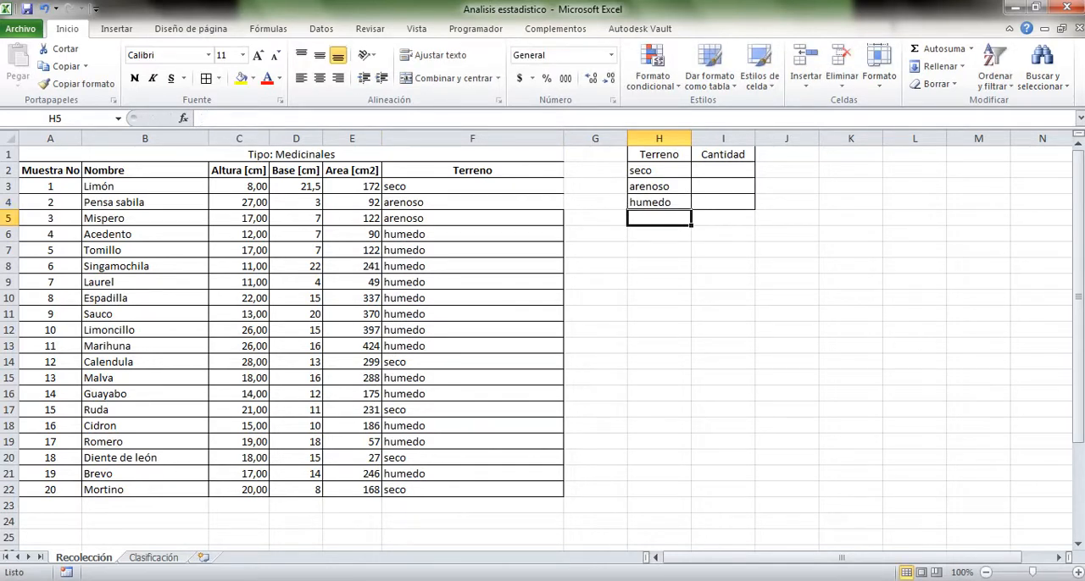
Examine the terrain entries in F3:F22 of the plant table against the empty Cantidad cells
click(472, 251)
click(472, 266)
click(472, 378)
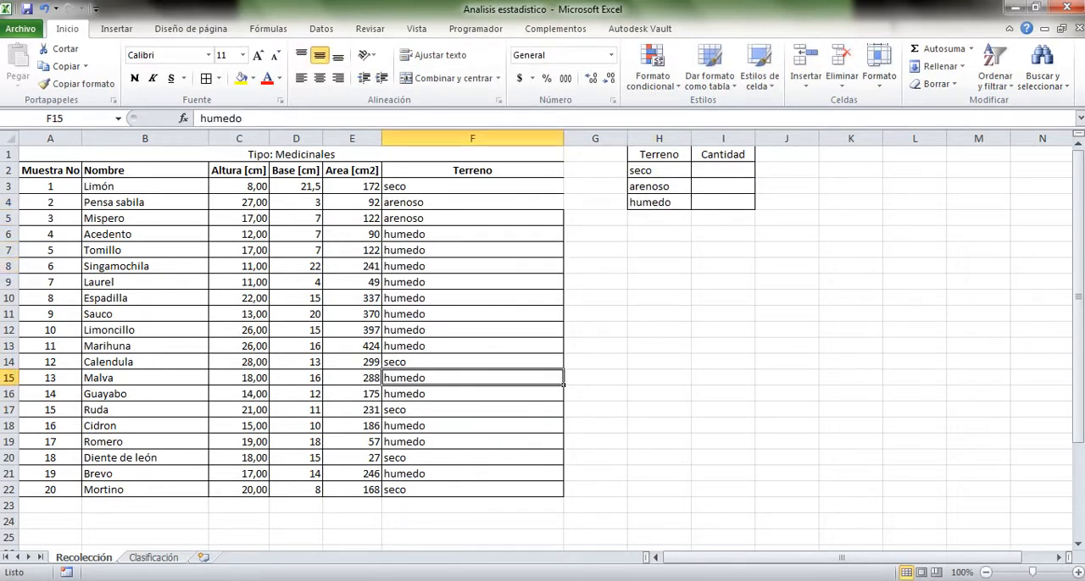
drag(471, 186, 472, 490)
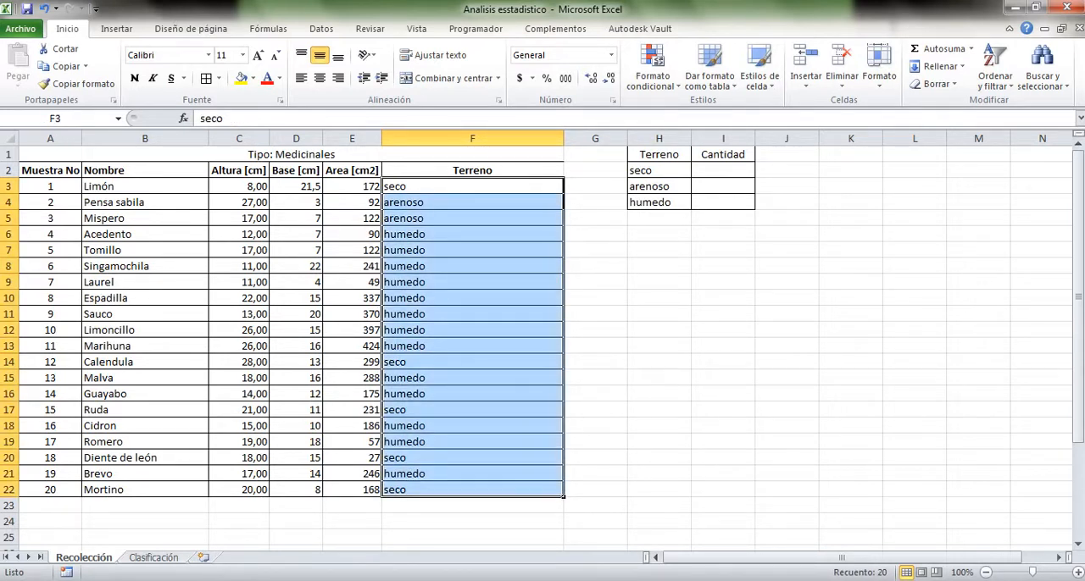
click(472, 474)
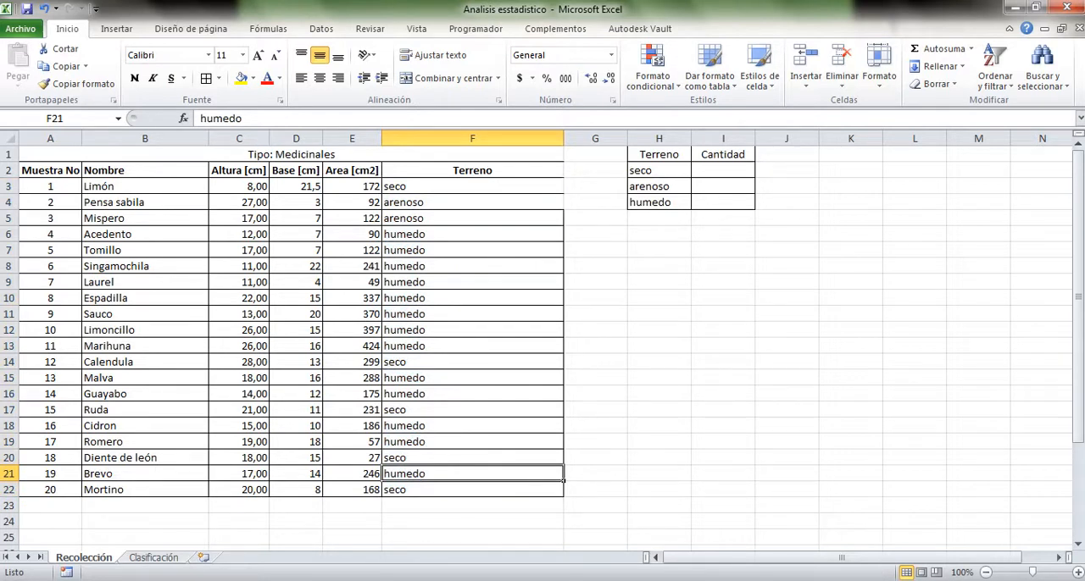
click(472, 490)
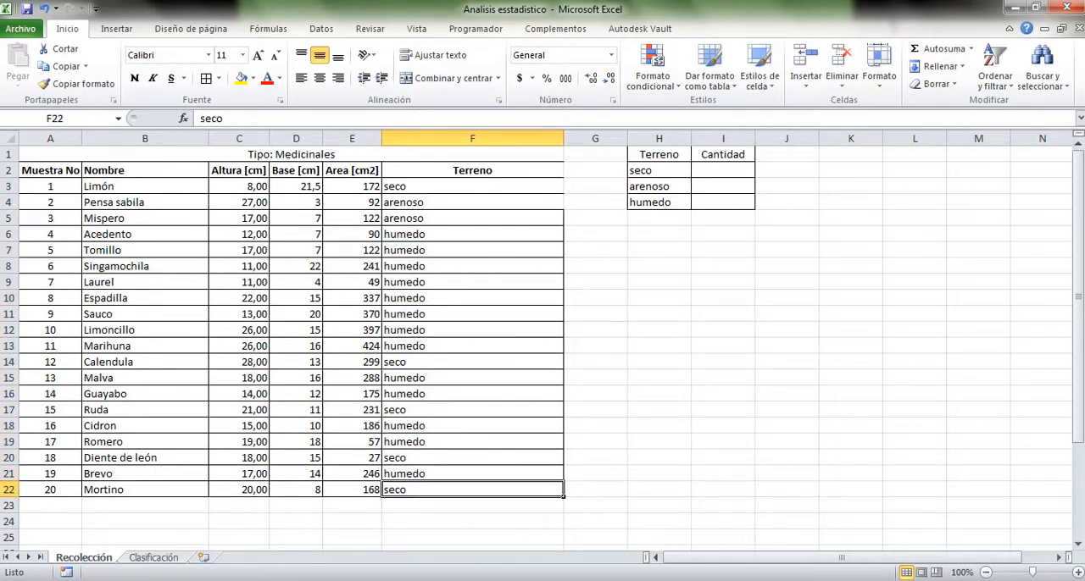
click(658, 362)
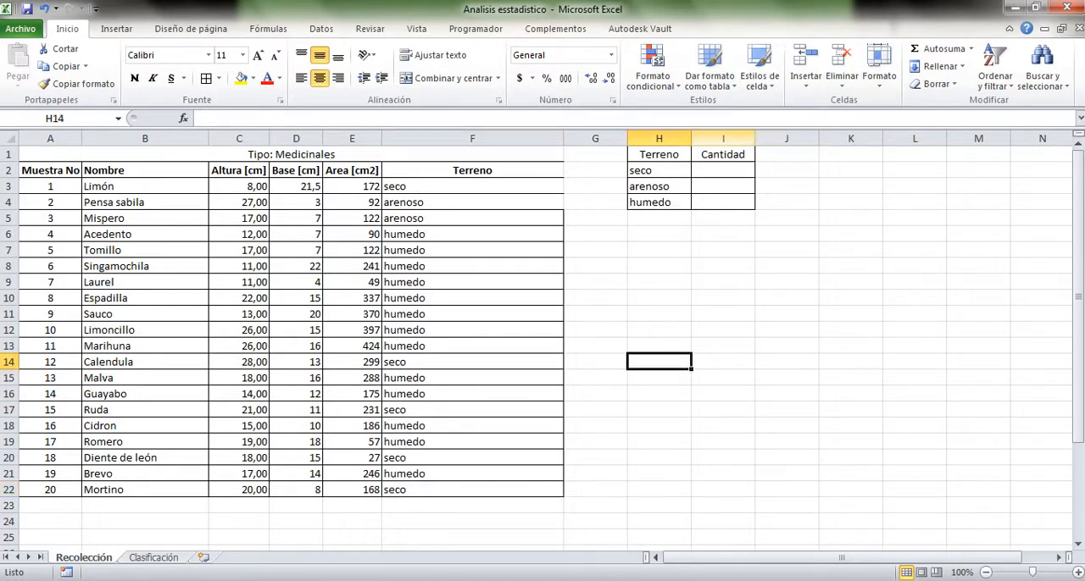
click(723, 170)
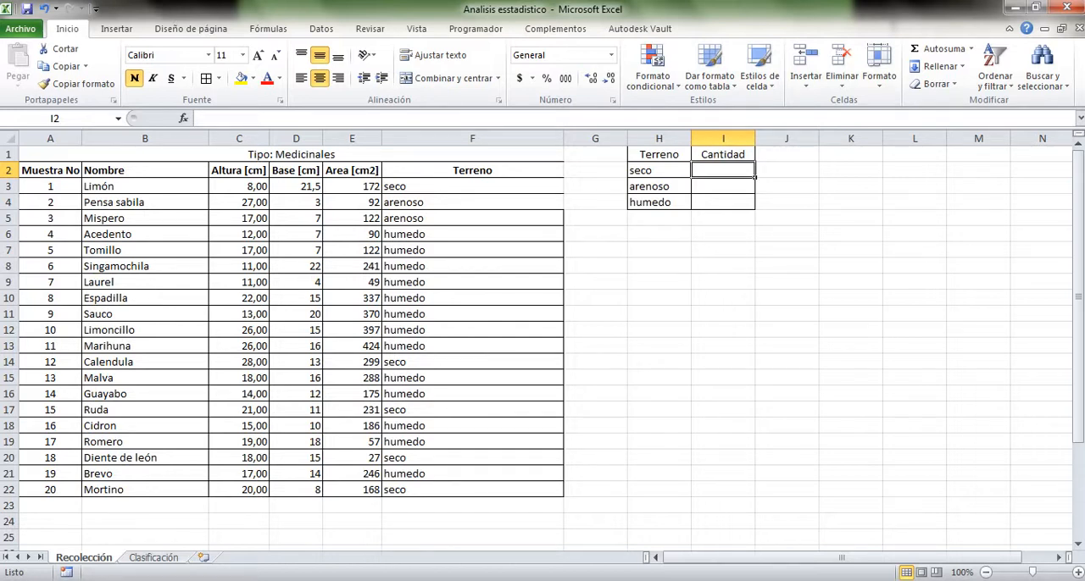
Count the seco entries in the plant table by hand and enter 5 as their quantity in I2
click(659, 171)
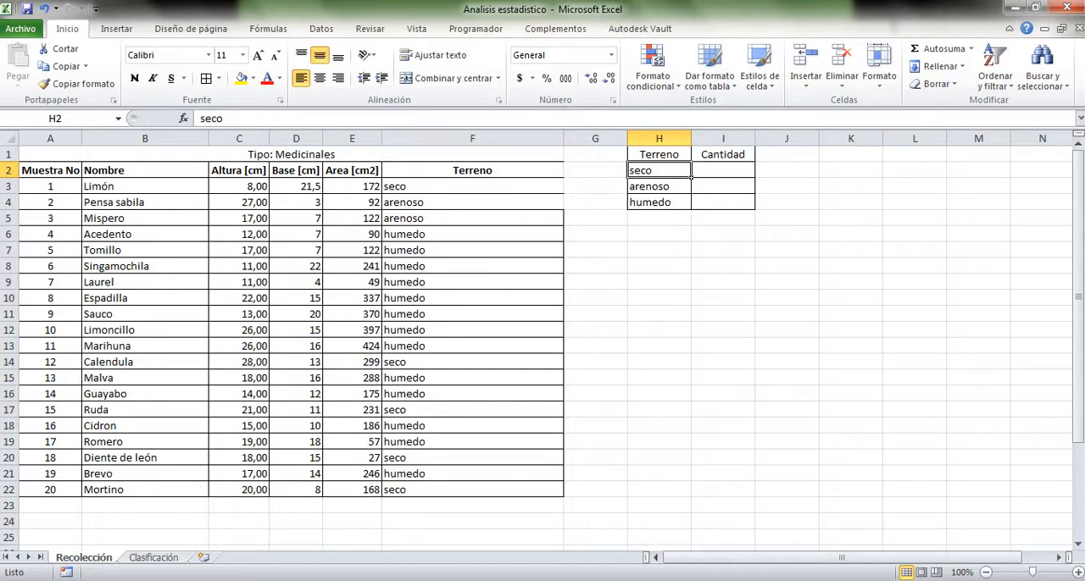
click(472, 186)
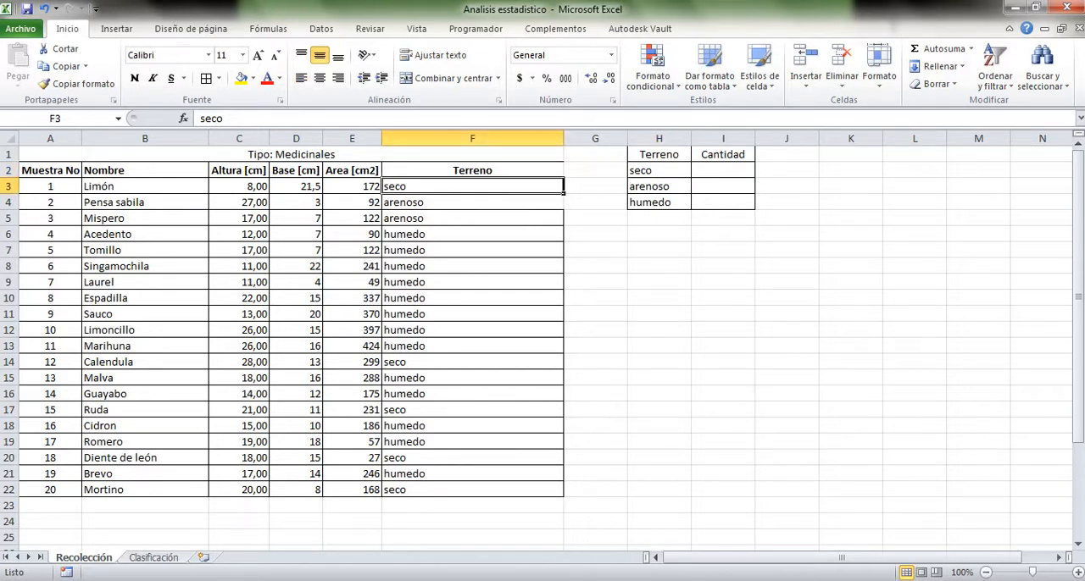
click(472, 362)
click(472, 410)
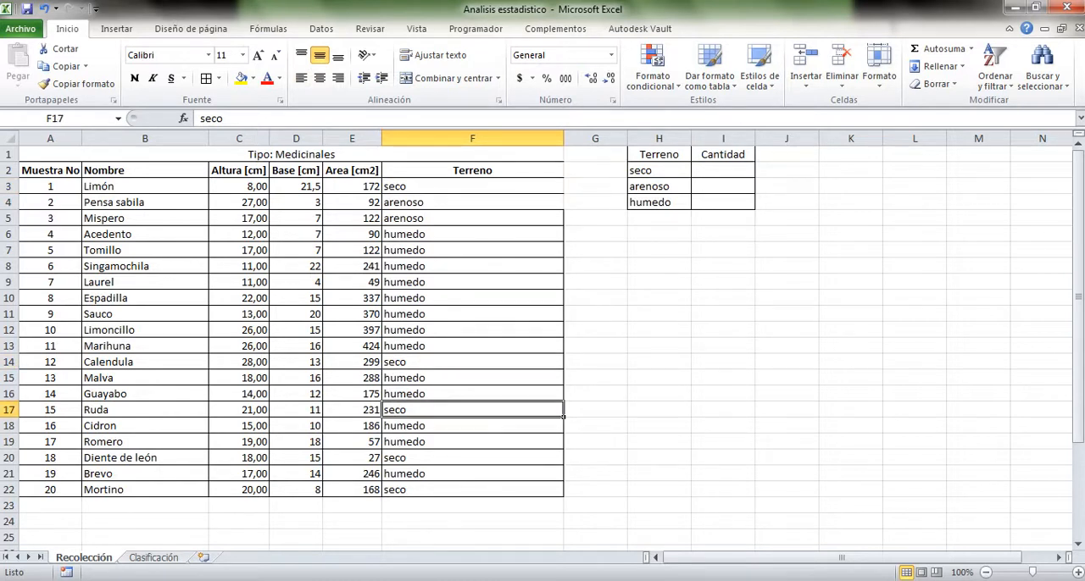
click(472, 458)
click(472, 489)
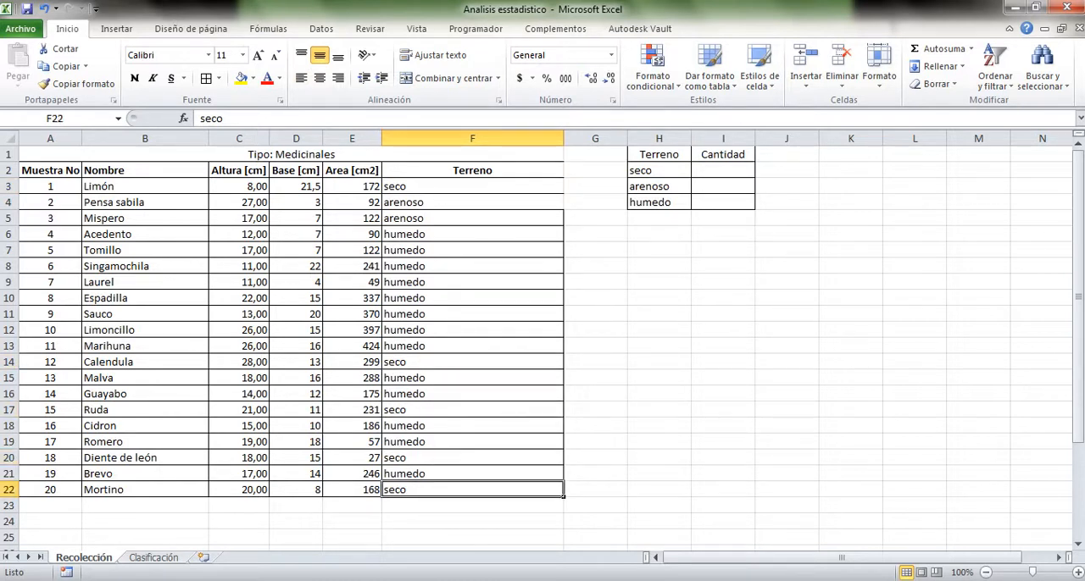
click(722, 170)
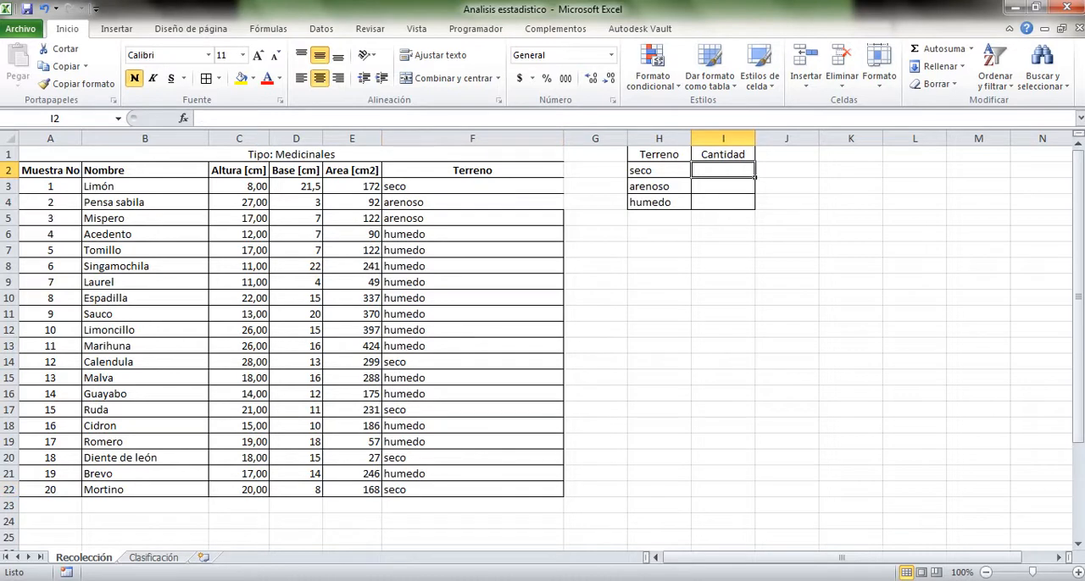
text(5)
key(Return)
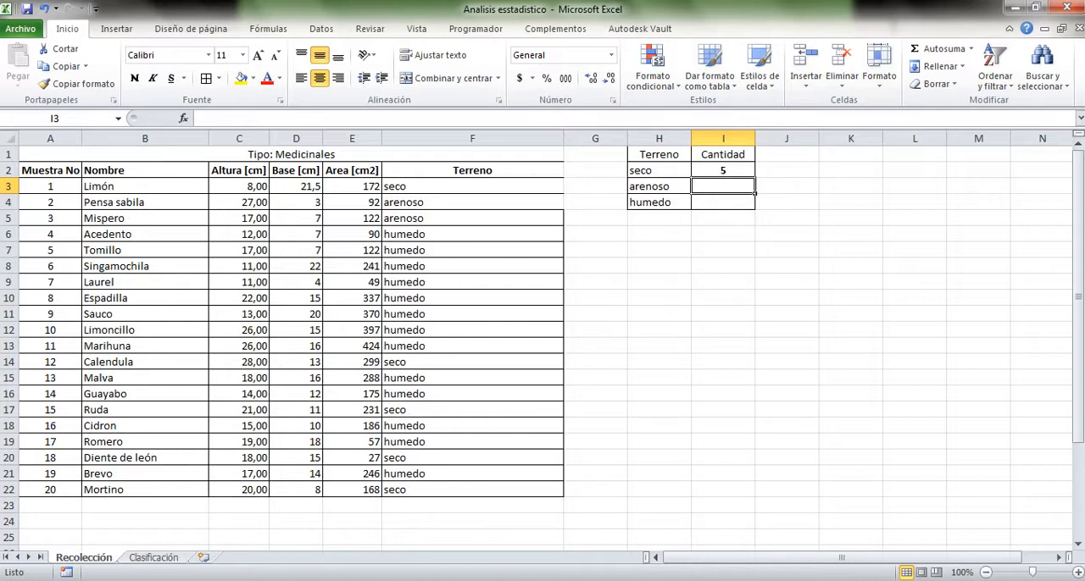
Clear the hand-entered seco quantity from cell I2
click(723, 170)
key(Delete)
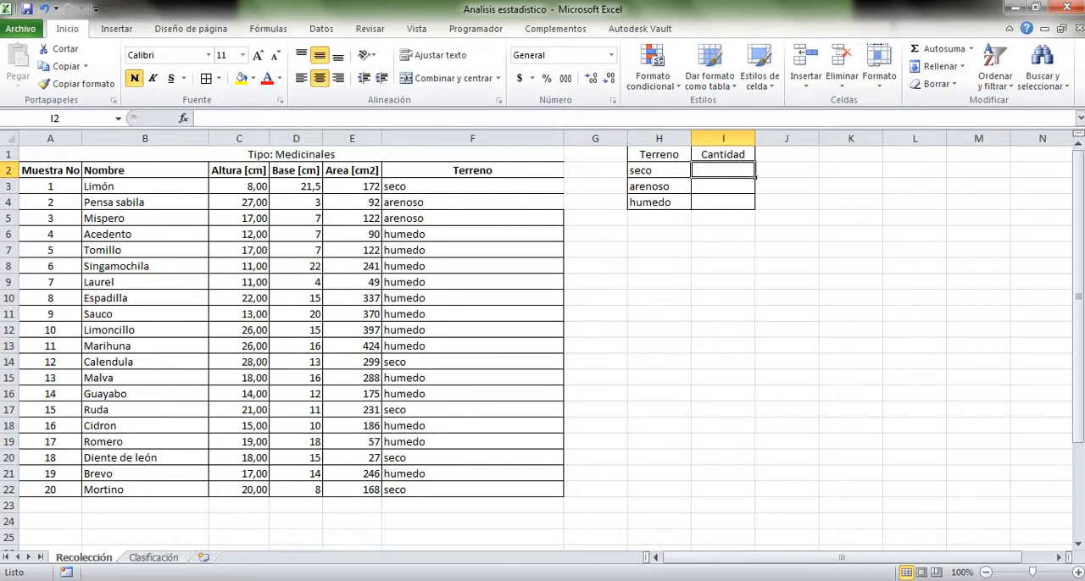
click(723, 202)
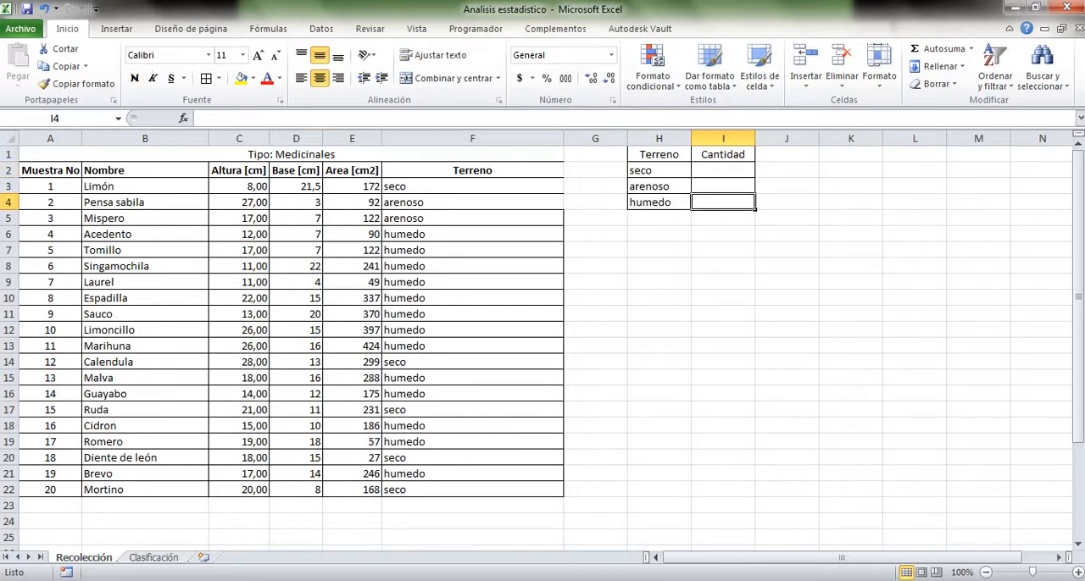
click(723, 170)
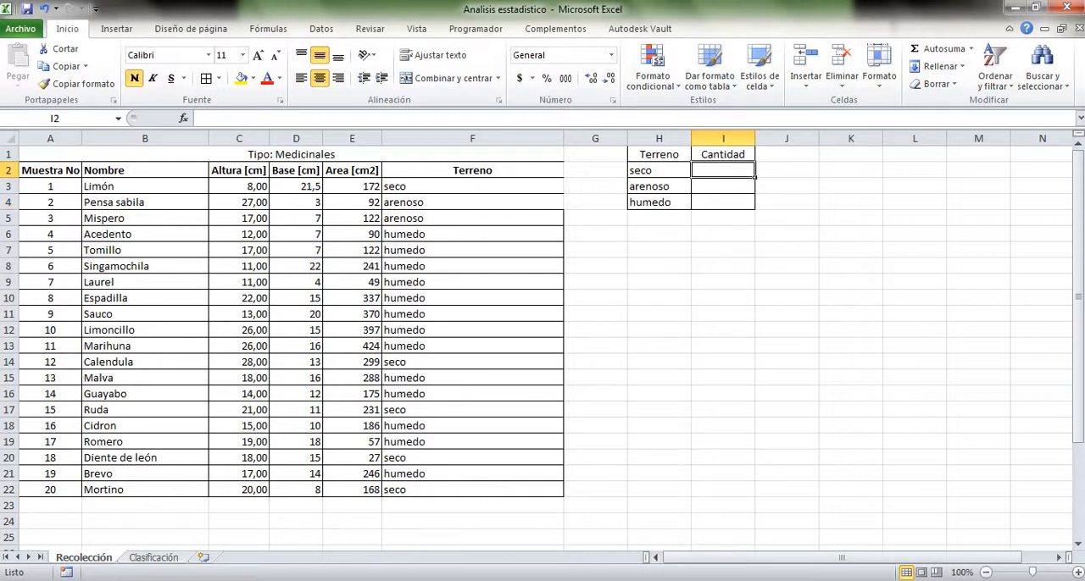
click(723, 266)
Count the seco samples in cell I2 with the formula =CONTAR.SI(F3:F22;H2)
click(723, 170)
text(=)
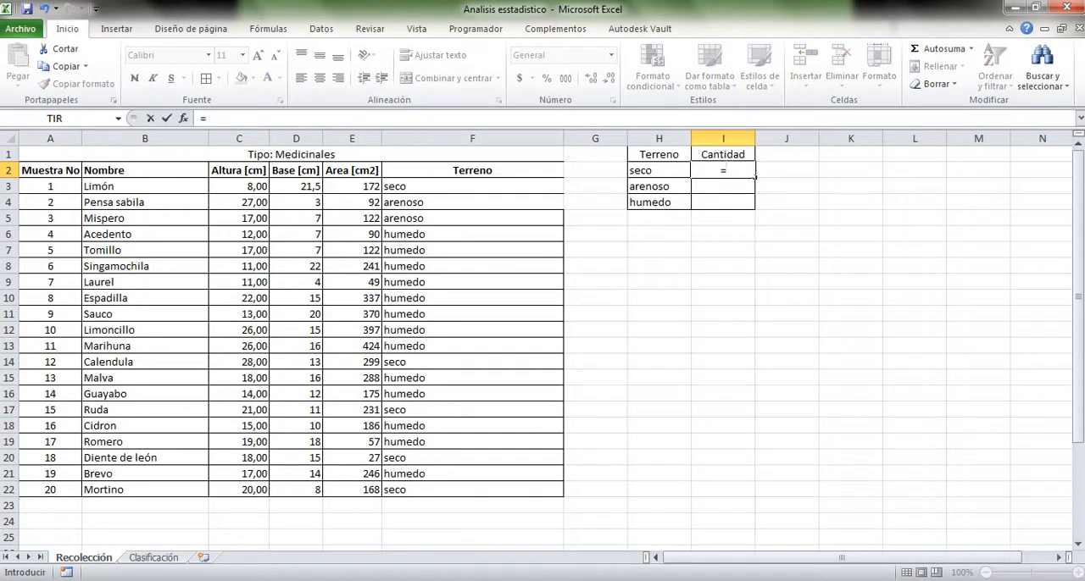
text(contar)
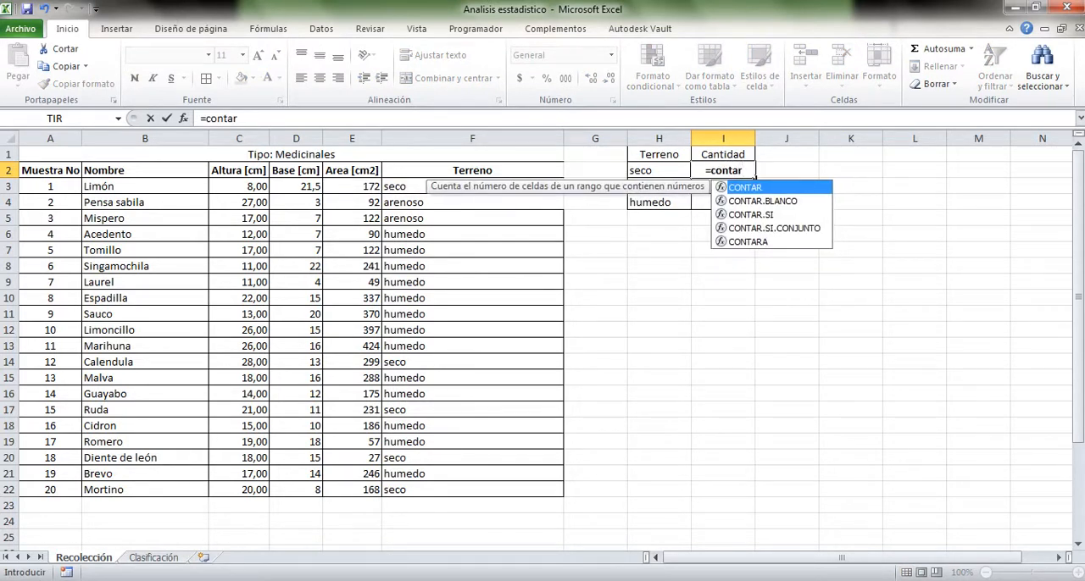
key(Down)
key(Down)
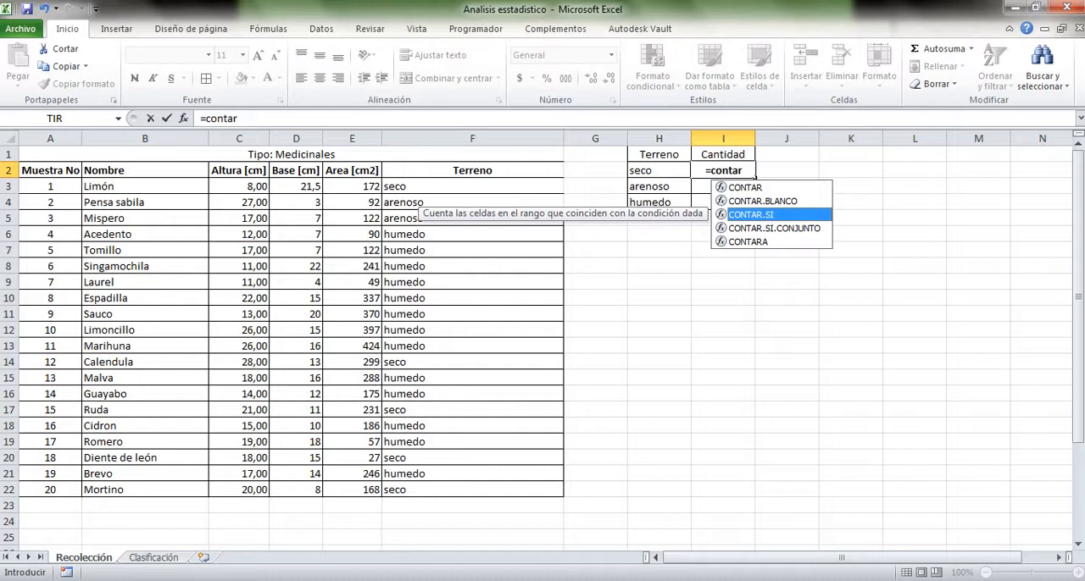
key(Tab)
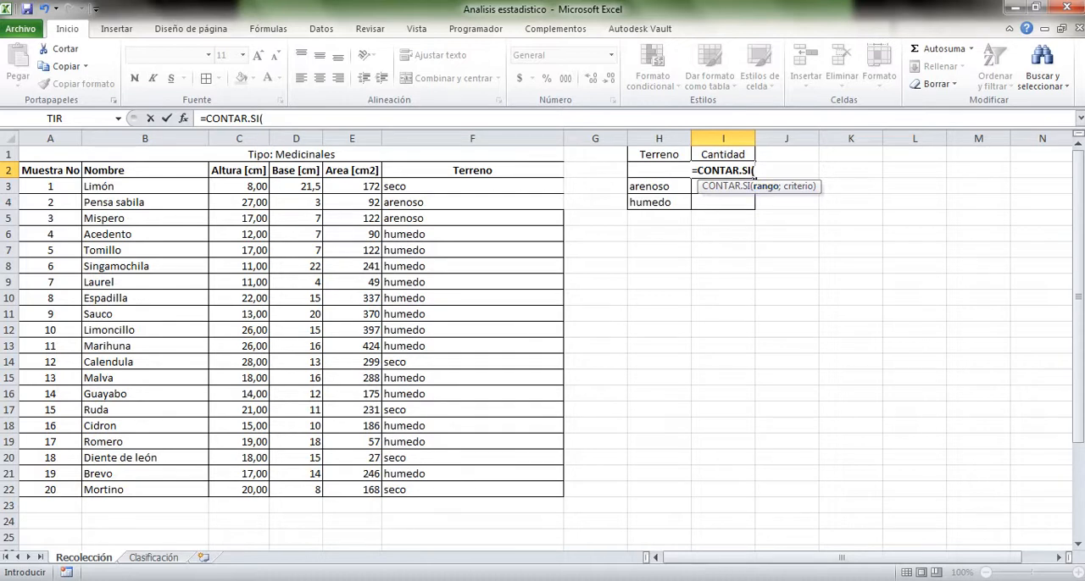
drag(509, 186, 557, 496)
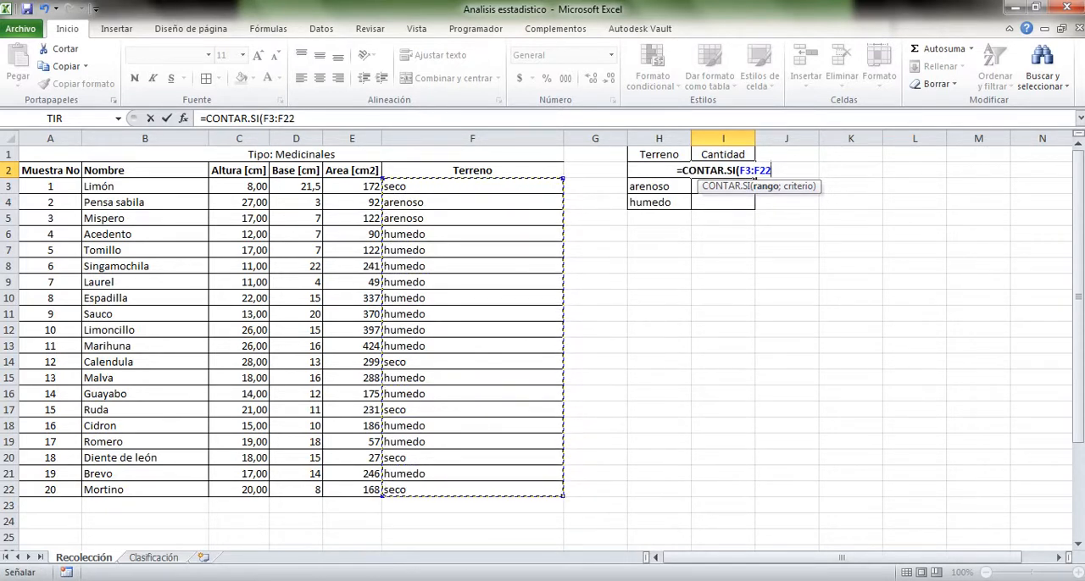
text(;)
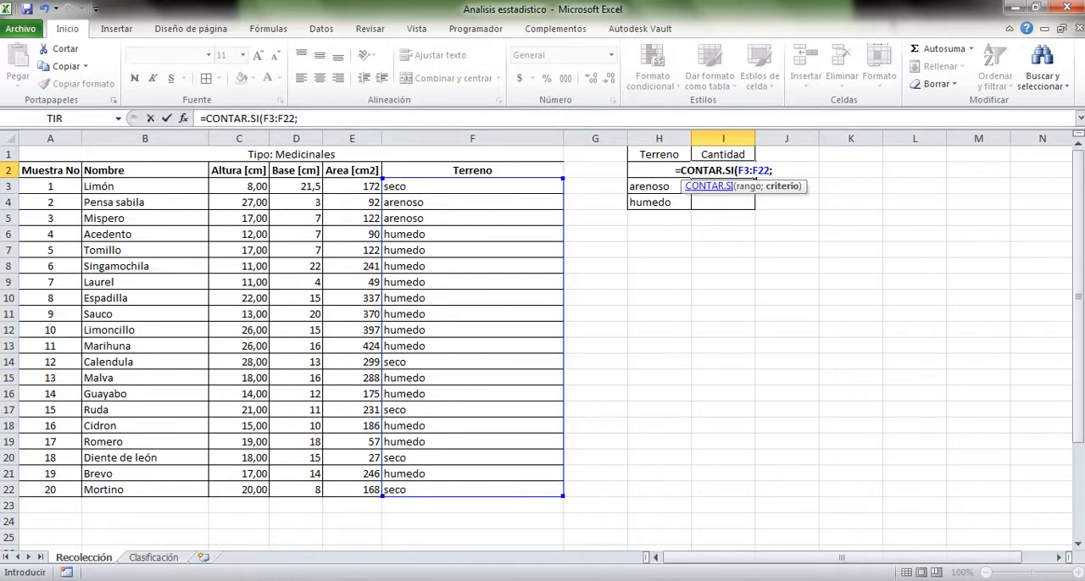
text(H2))
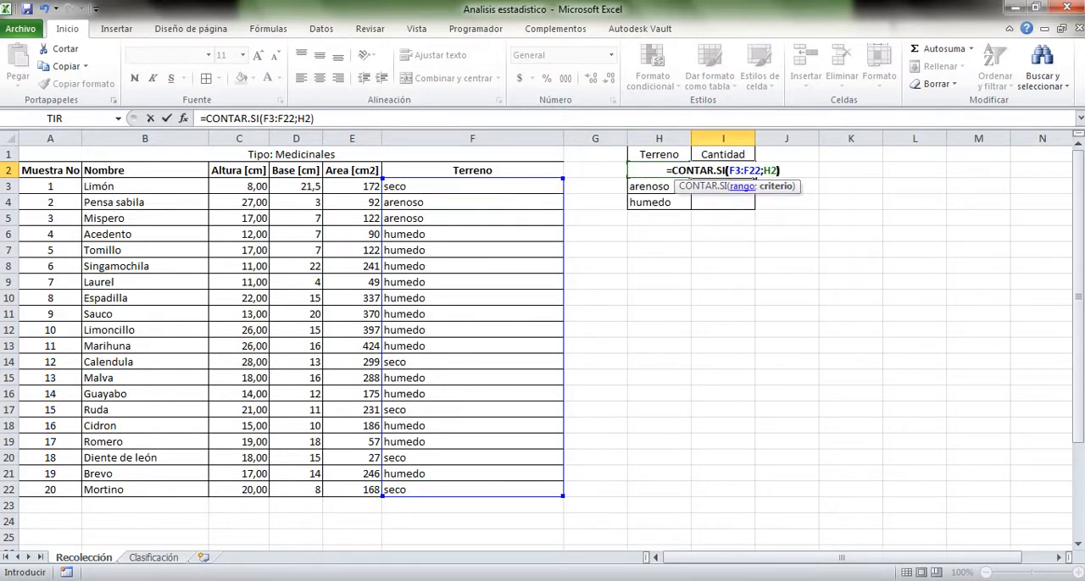
key(Return)
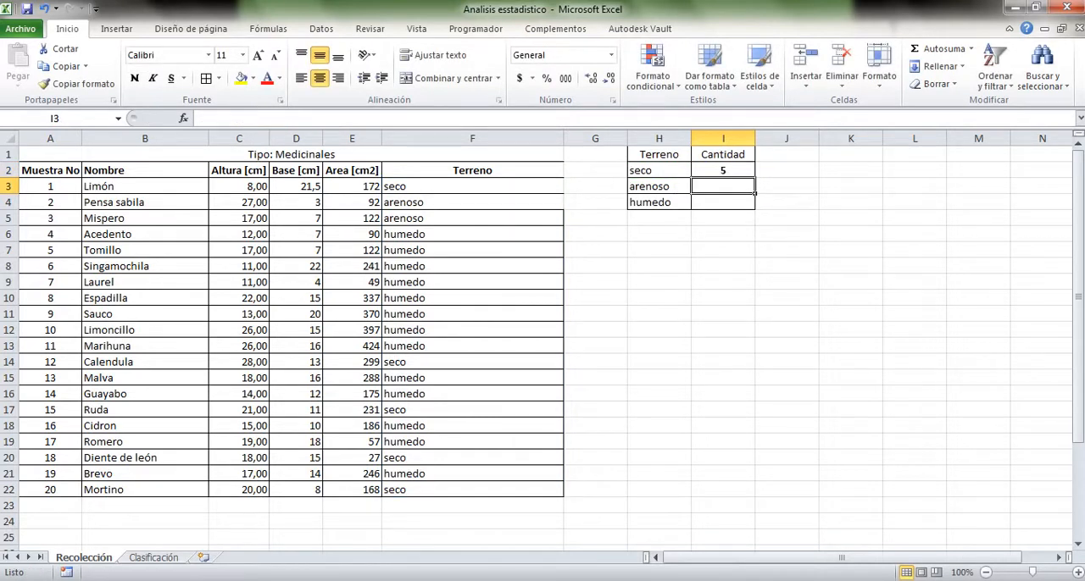
click(723, 171)
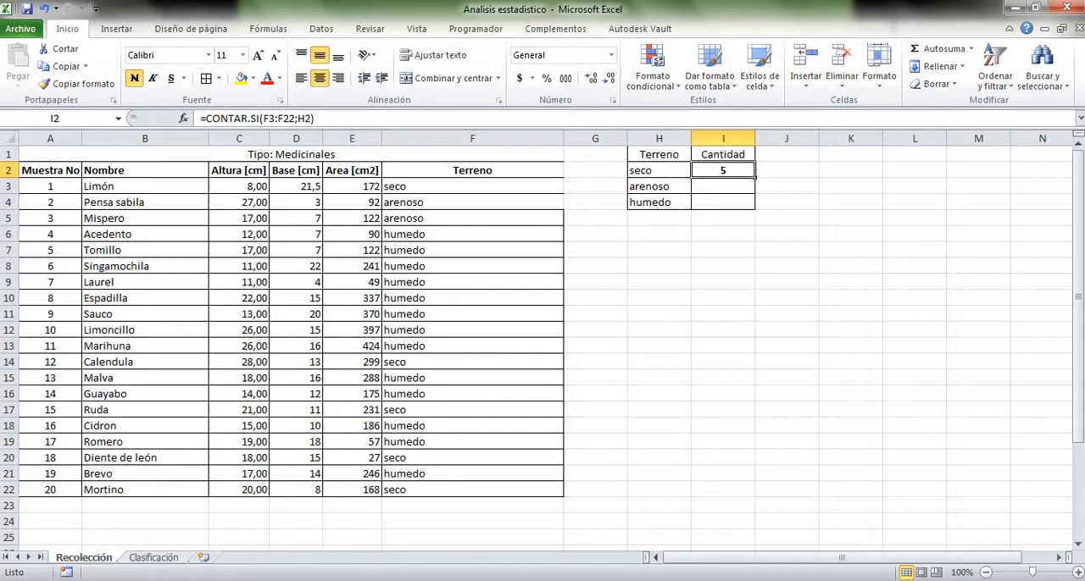
Count the arenoso samples in cell I3 with the formula =CONTAR.SI(F3:F22;H3)
click(723, 186)
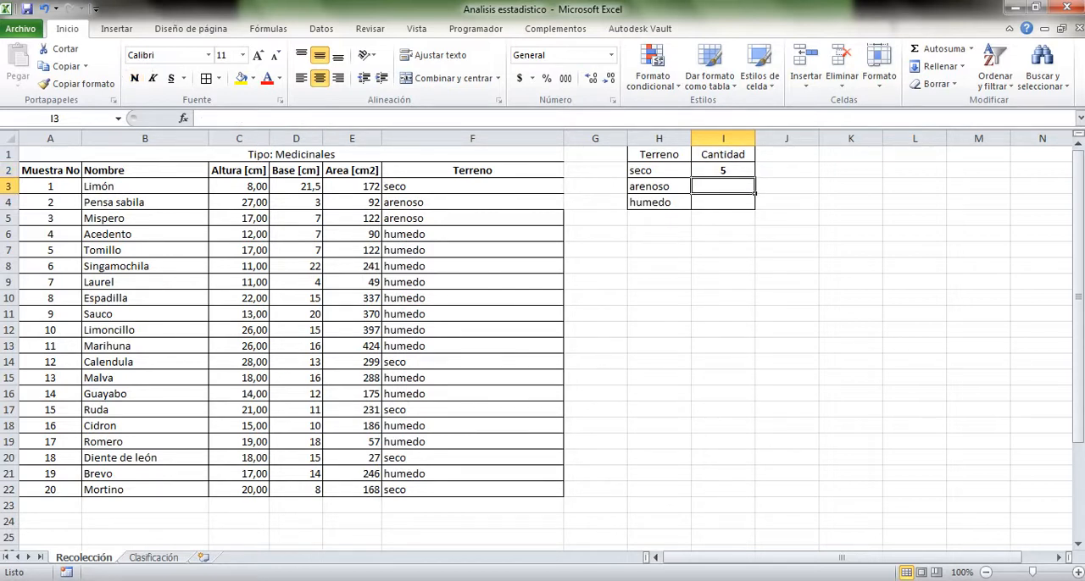
text(=contar)
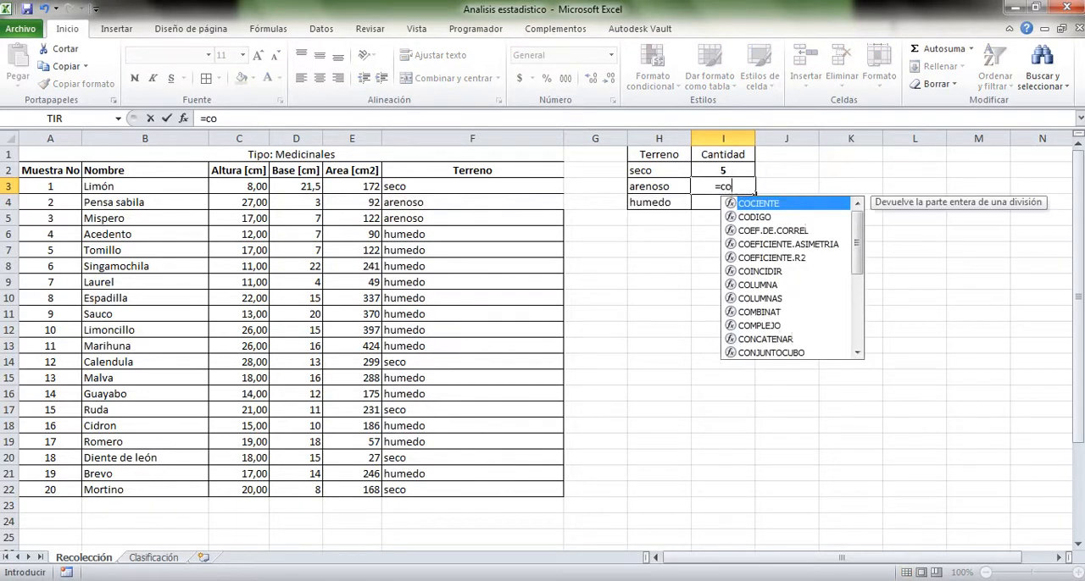
key(Down)
key(Down)
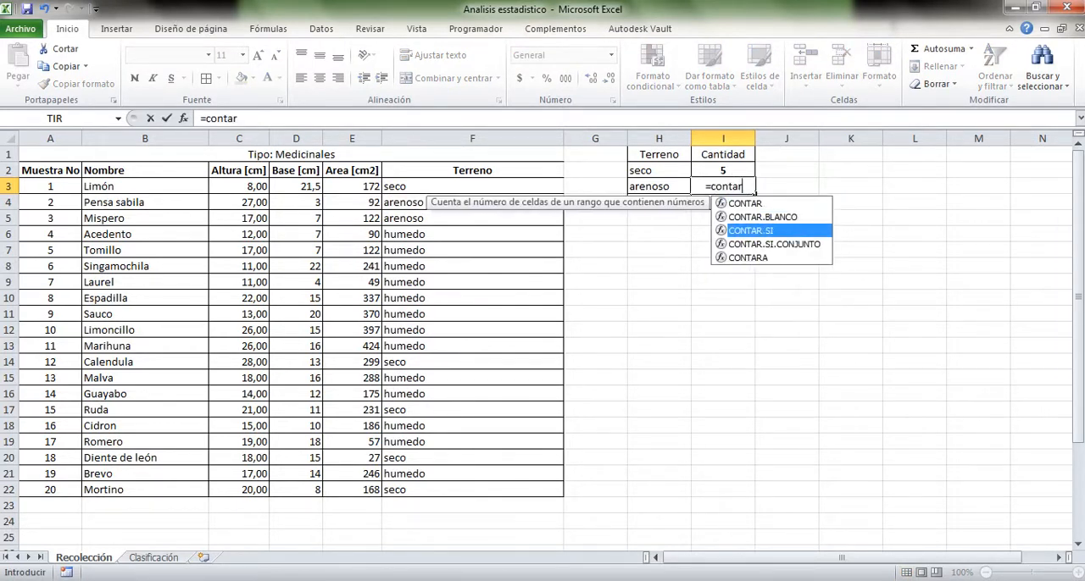
key(Tab)
drag(457, 186, 552, 492)
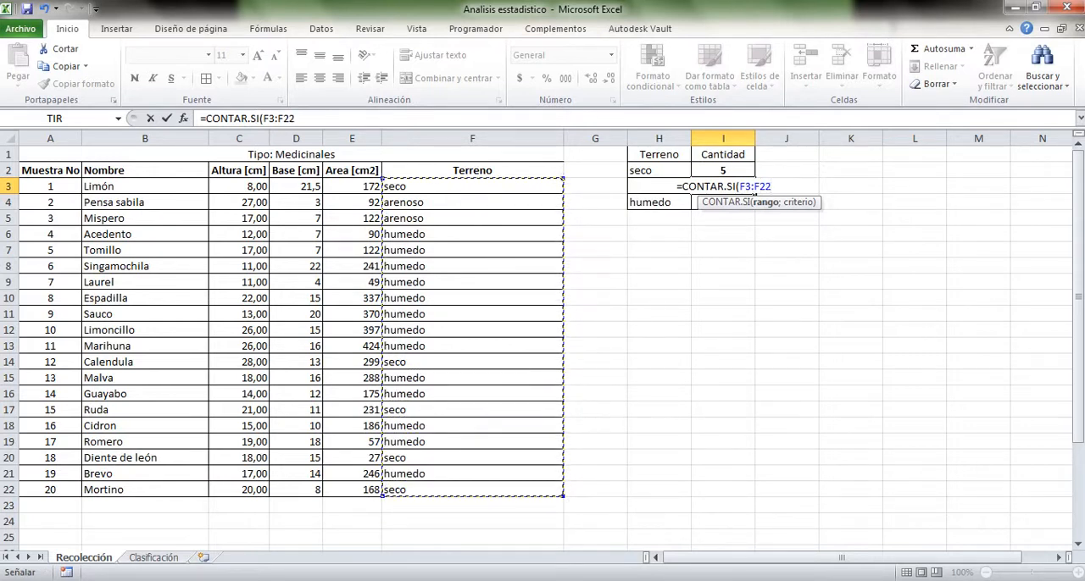
text(;)
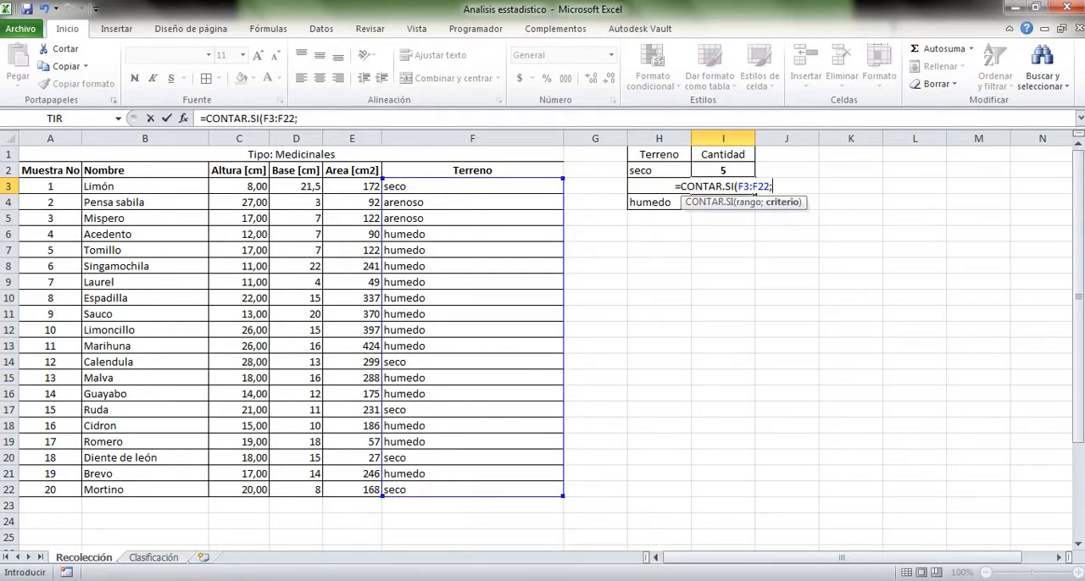
text(H3)
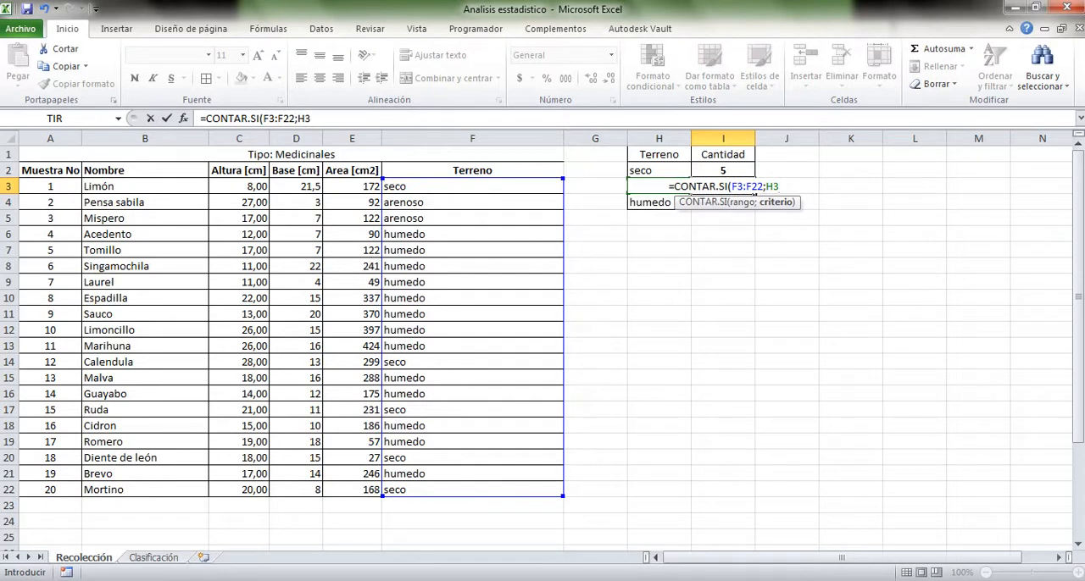
text())
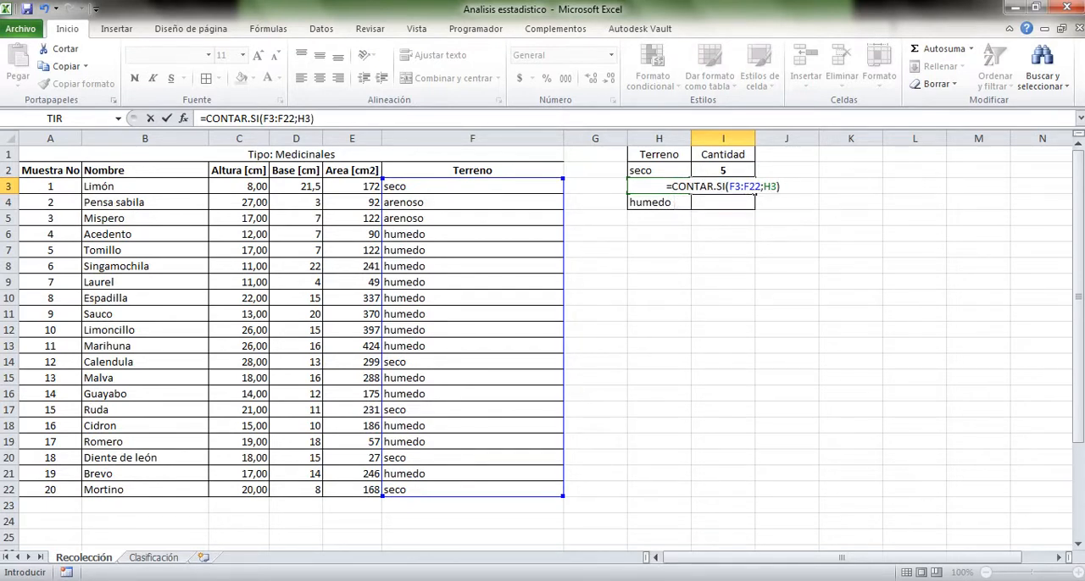
key(Return)
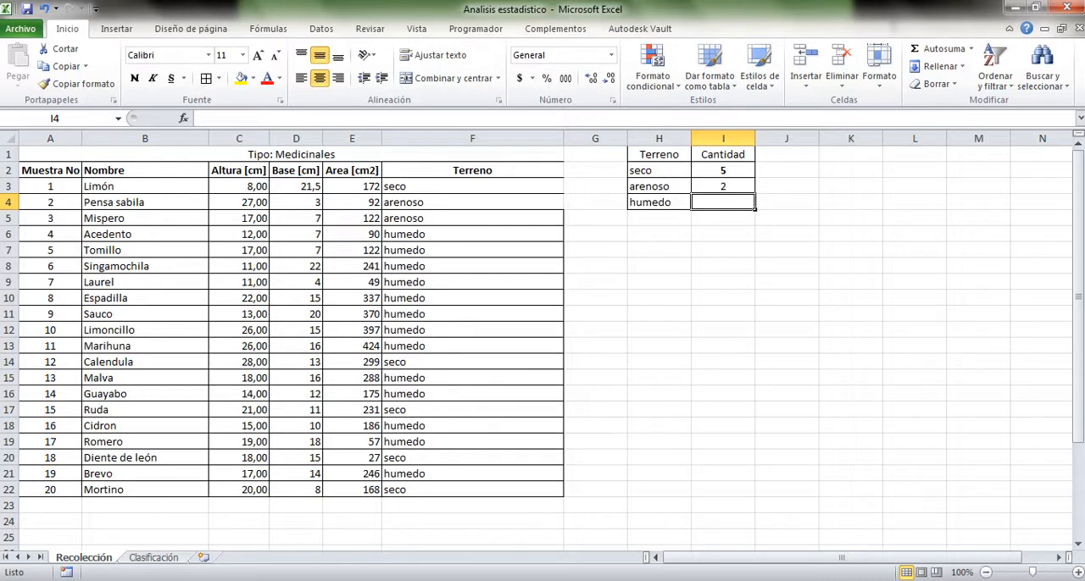
Count the humedo samples in cell I4 with the formula =CONTAR.SI(F3:F22;H4)
text(=son)
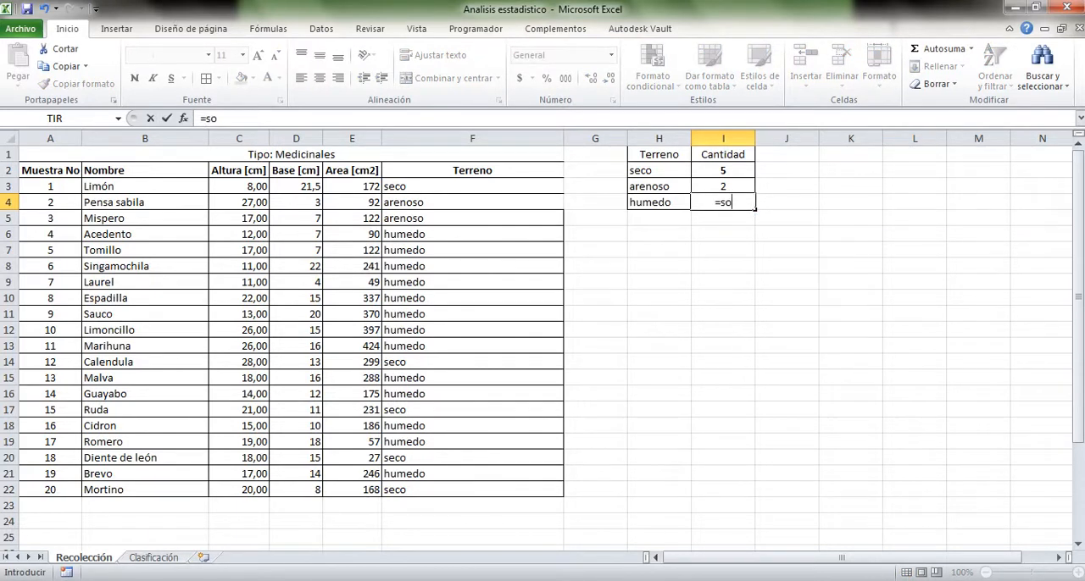
key(BackSpace)
key(BackSpace)
key(BackSpace)
text(con)
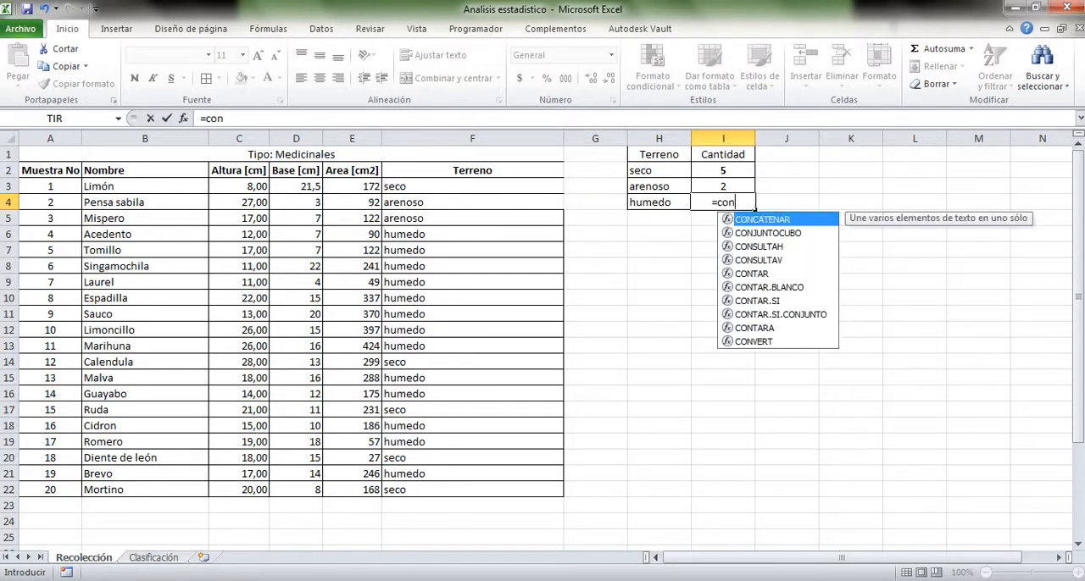
double_click(756, 301)
drag(555, 186, 560, 491)
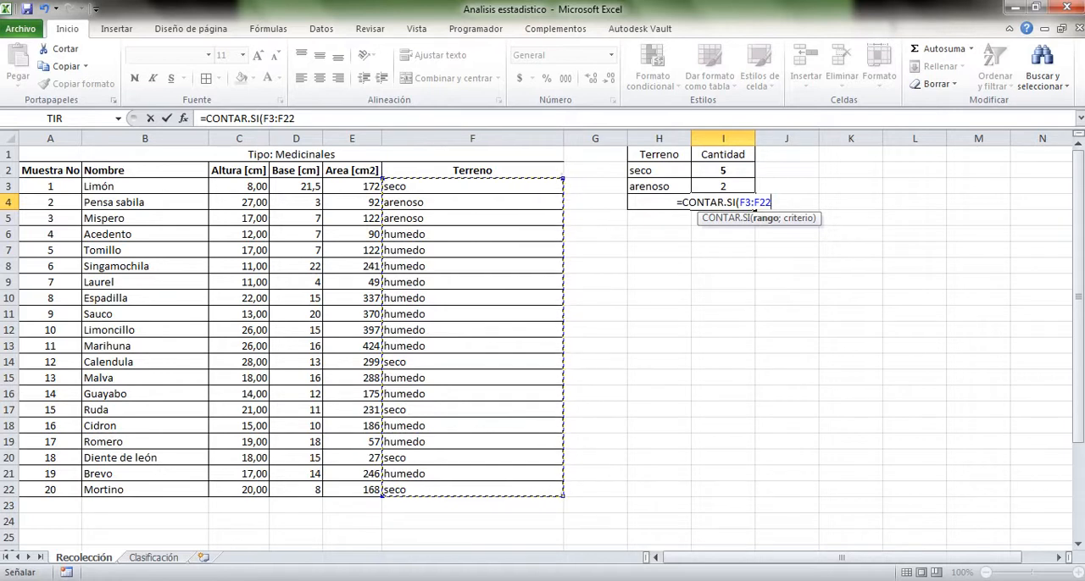
text(;)
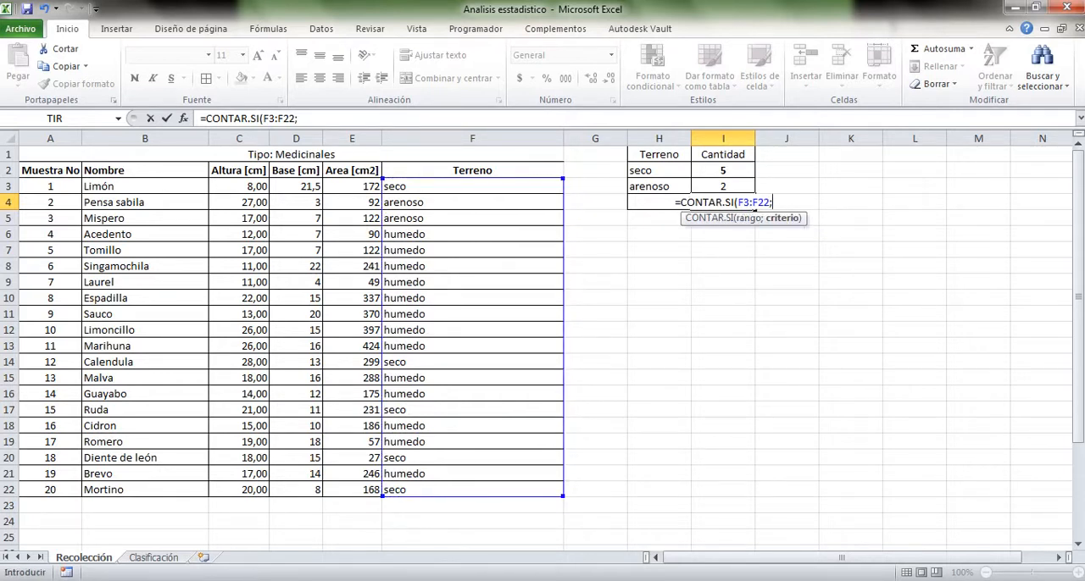
text(H4))
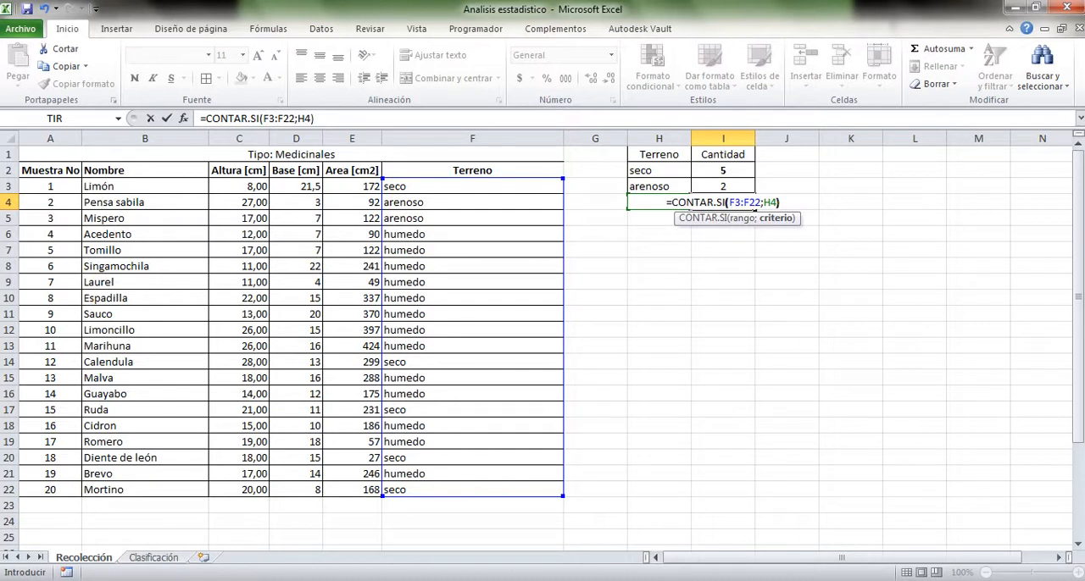
key(Return)
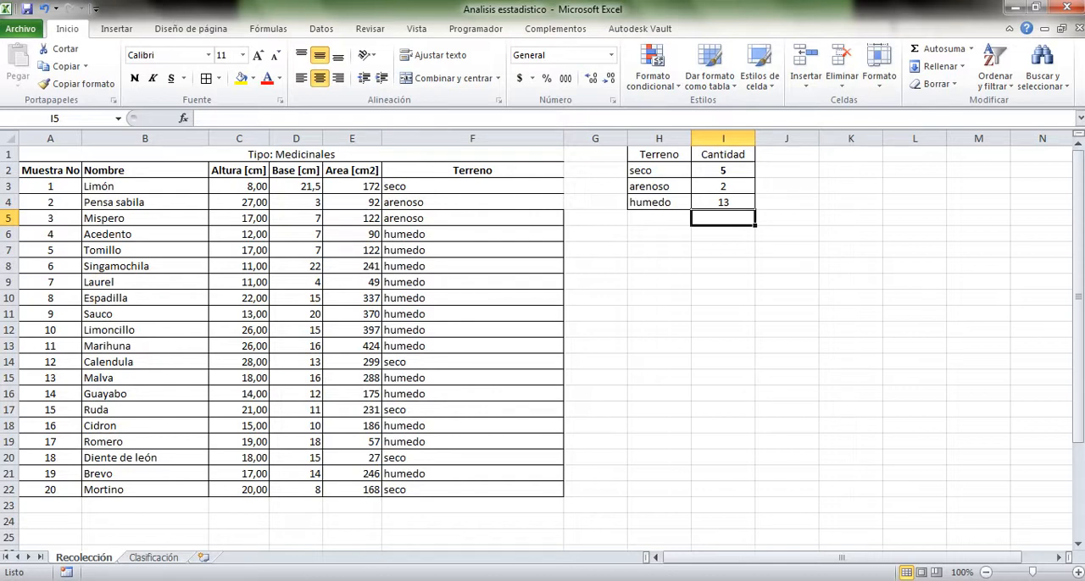
Total the three terrain quantities I2:I4 in cell I5 with the SUMA function
key(Down)
key(Up)
text(=suma)
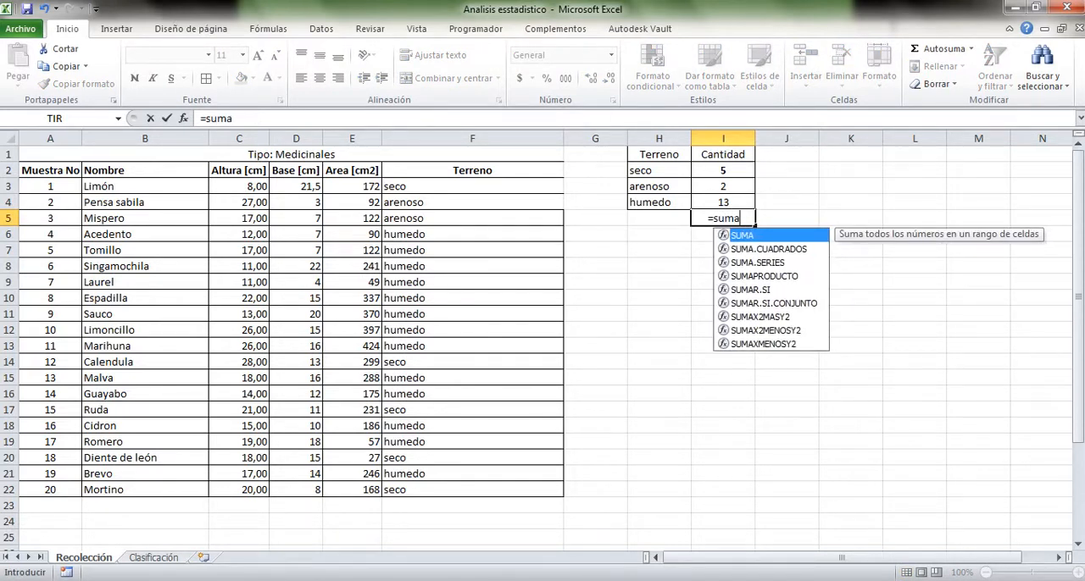
key(Down)
key(Tab)
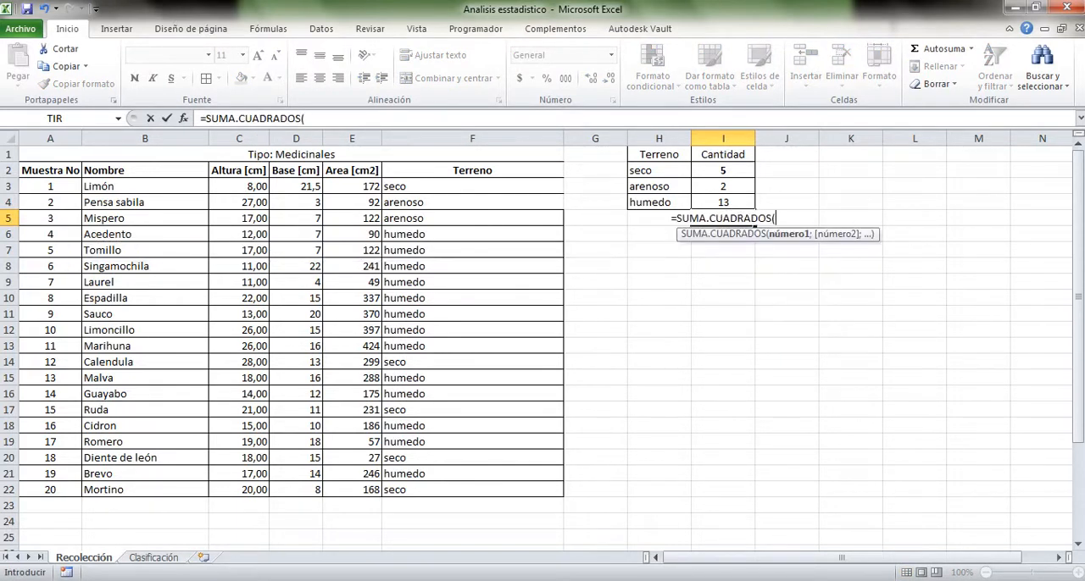
key(BackSpace)
key(BackSpace)
key(BackSpace)
key(BackSpace)
key(BackSpace)
key(BackSpace)
key(BackSpace)
key(BackSpace)
key(BackSpace)
key(BackSpace)
key(BackSpace)
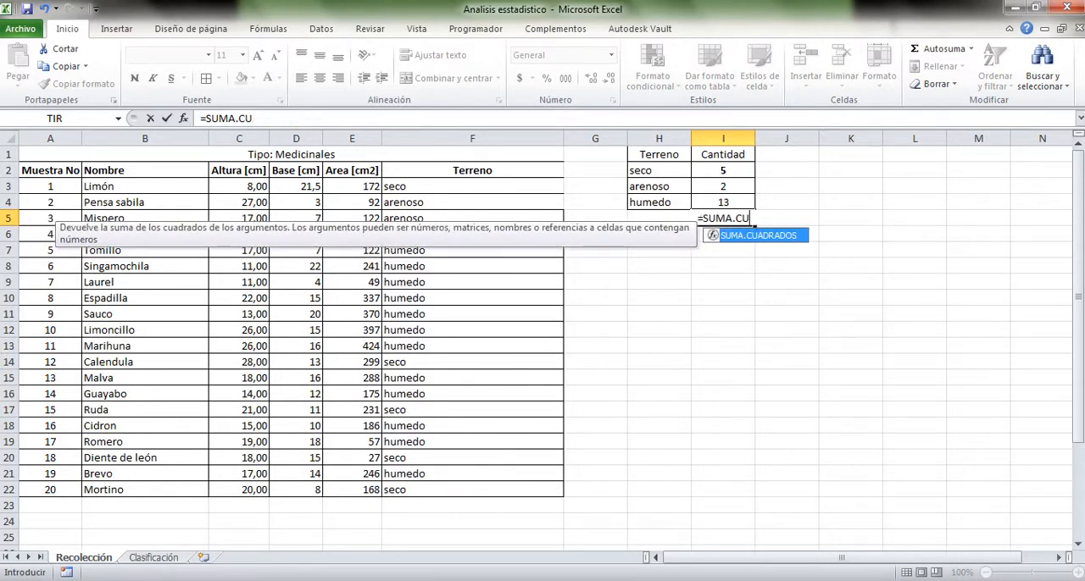
text(()
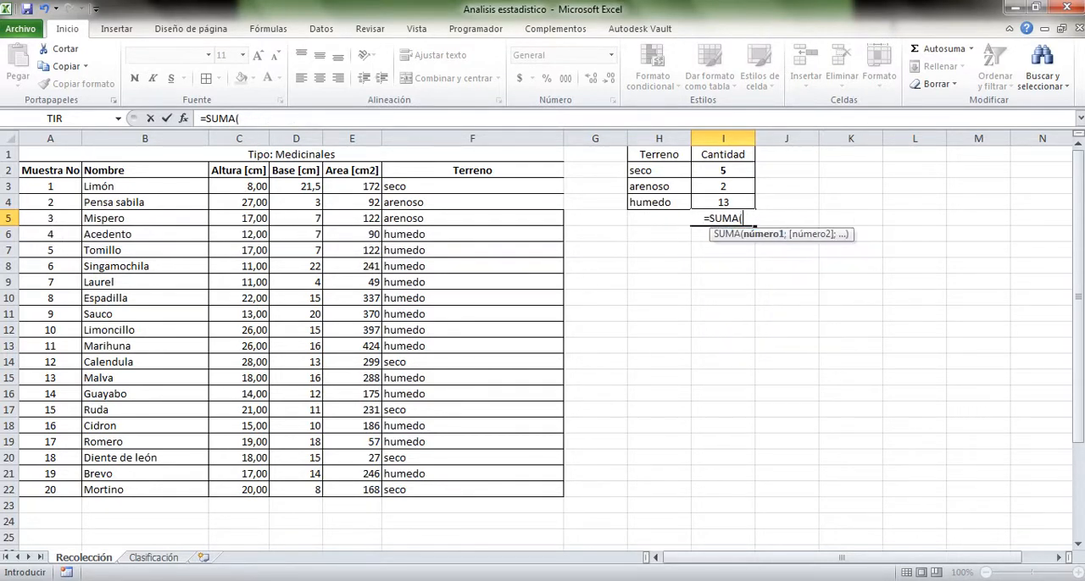
drag(727, 171, 730, 202)
key(Return)
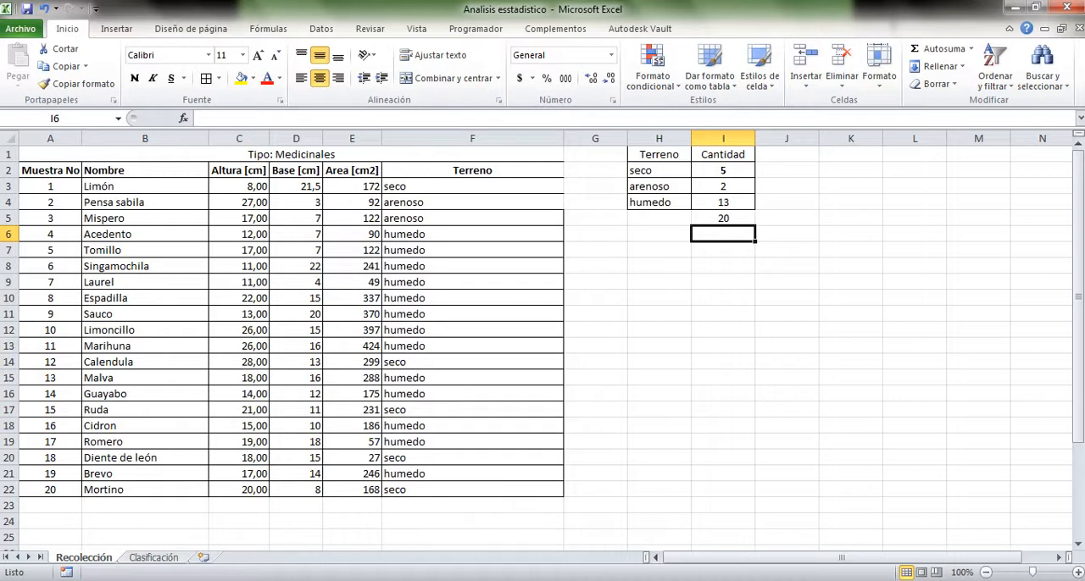
Insert a basic 2D pie chart from the terrain data in H2:I4 and move it mostly off the plant table, below the summary table
drag(659, 155, 723, 201)
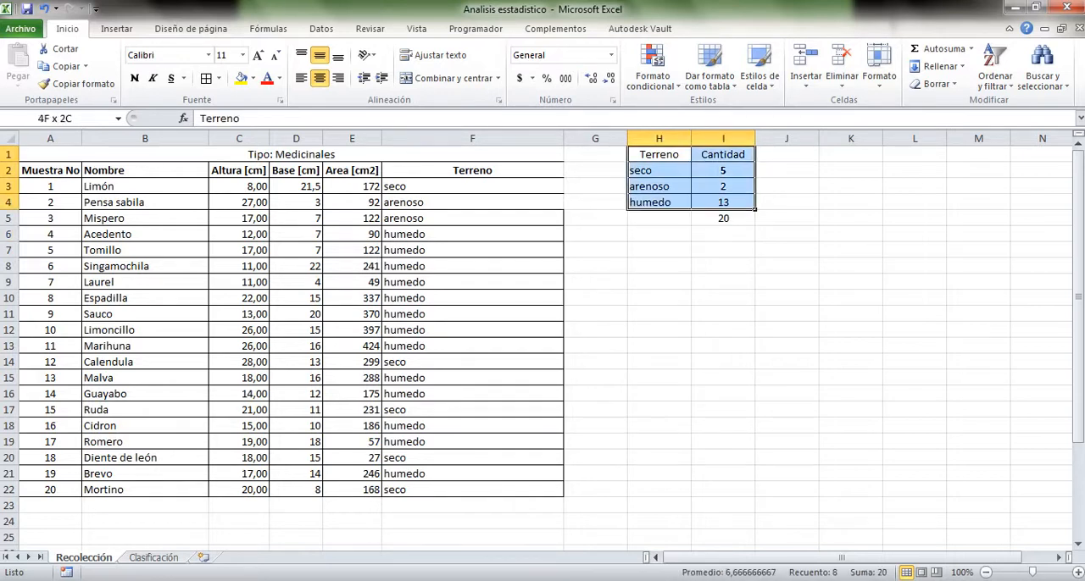
click(659, 267)
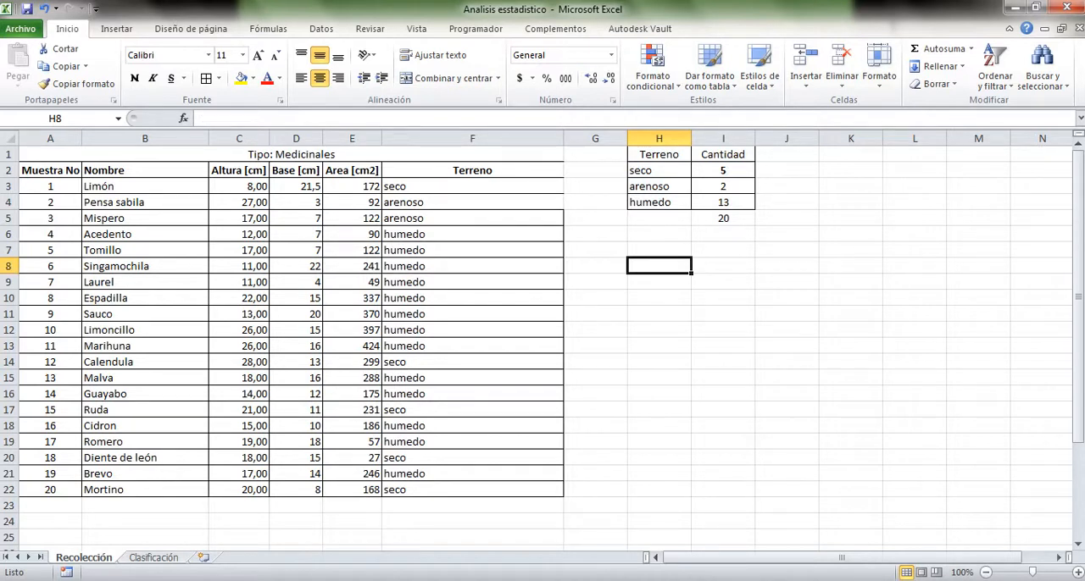
drag(659, 171, 722, 202)
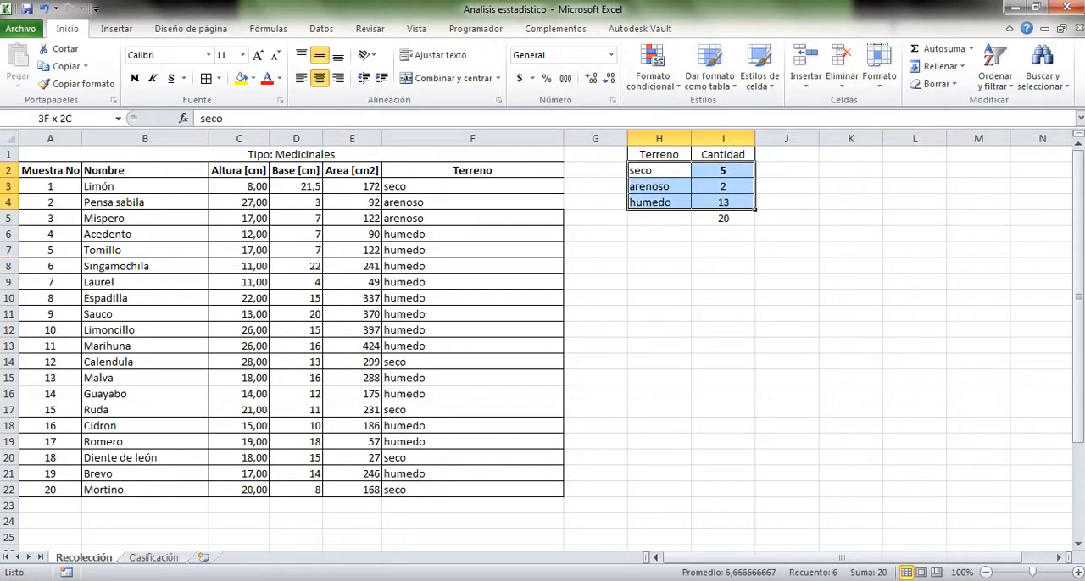
click(659, 234)
drag(658, 170, 722, 202)
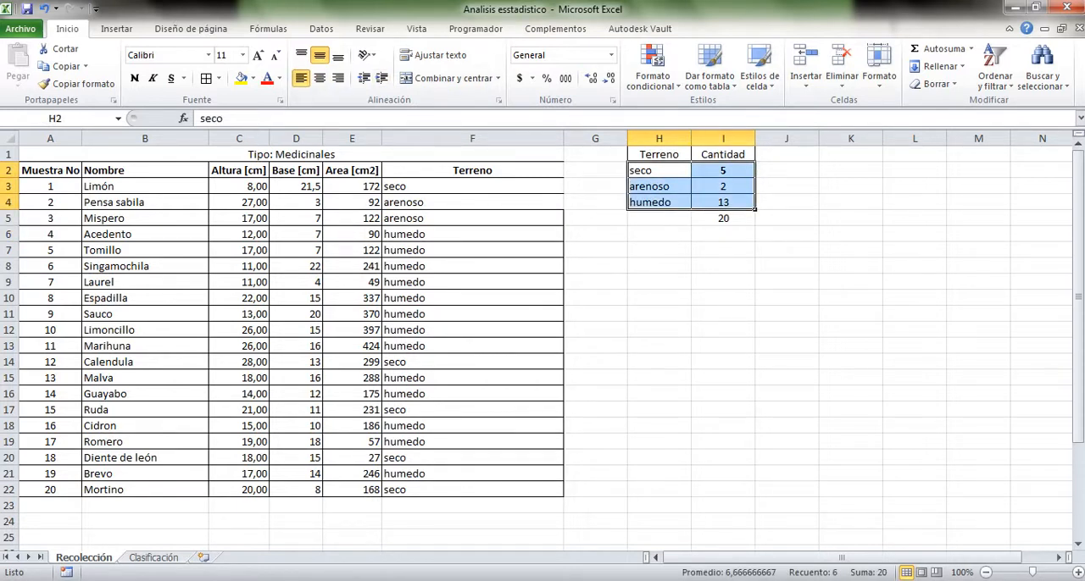
click(116, 28)
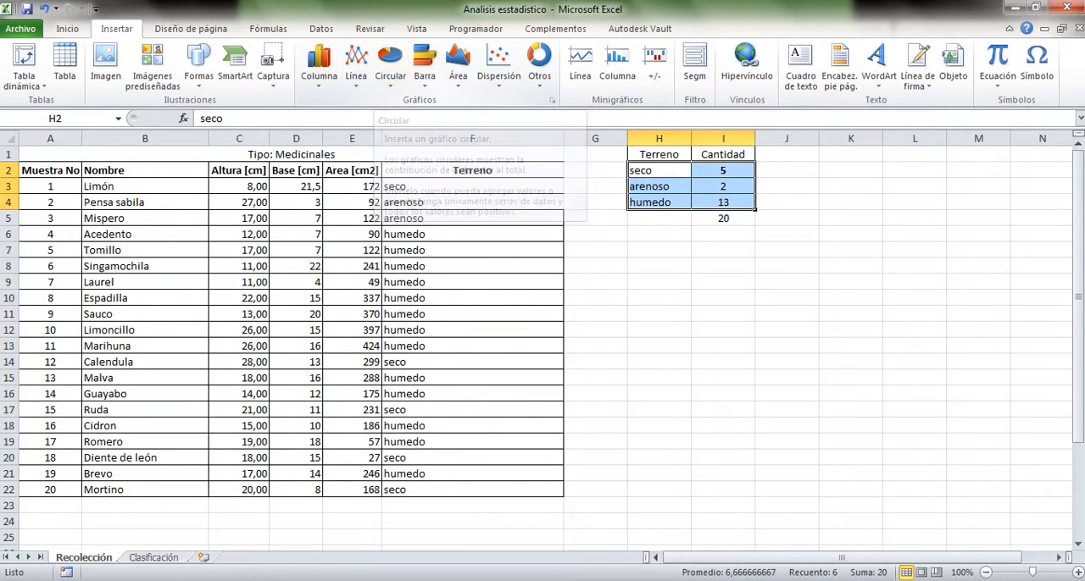
click(390, 66)
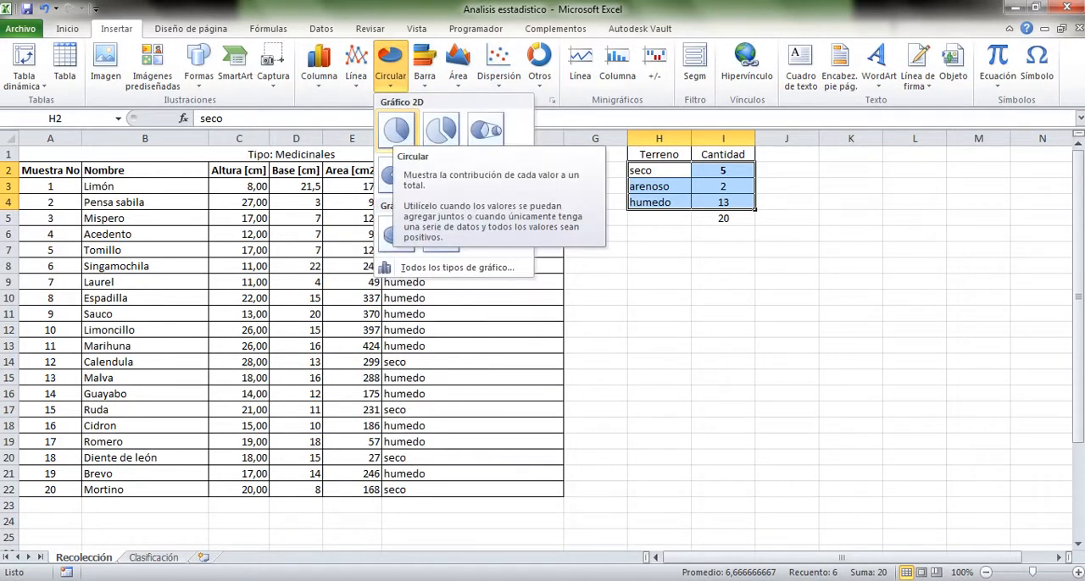
click(396, 129)
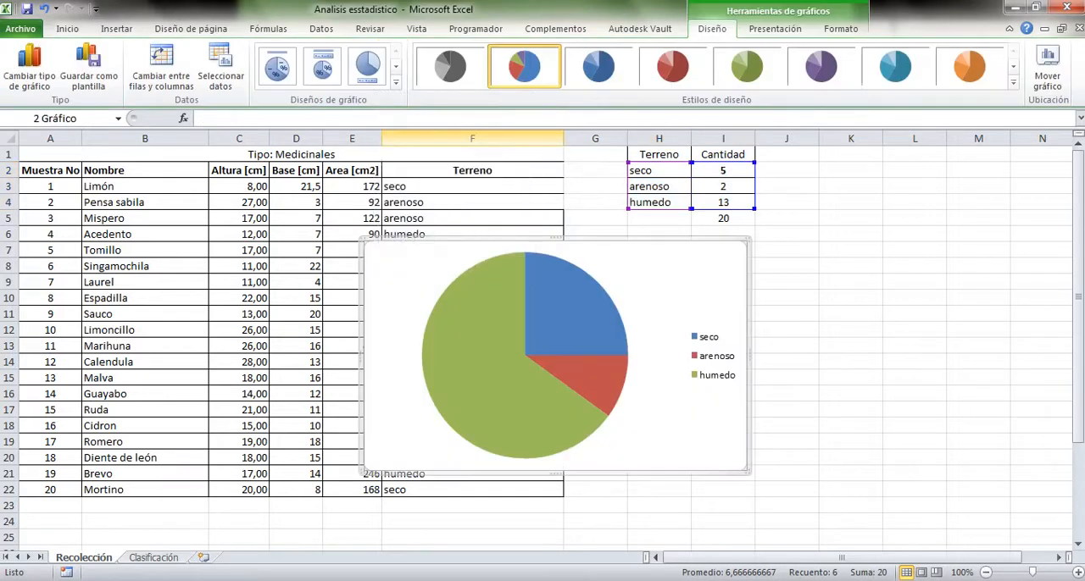
drag(669, 300, 856, 301)
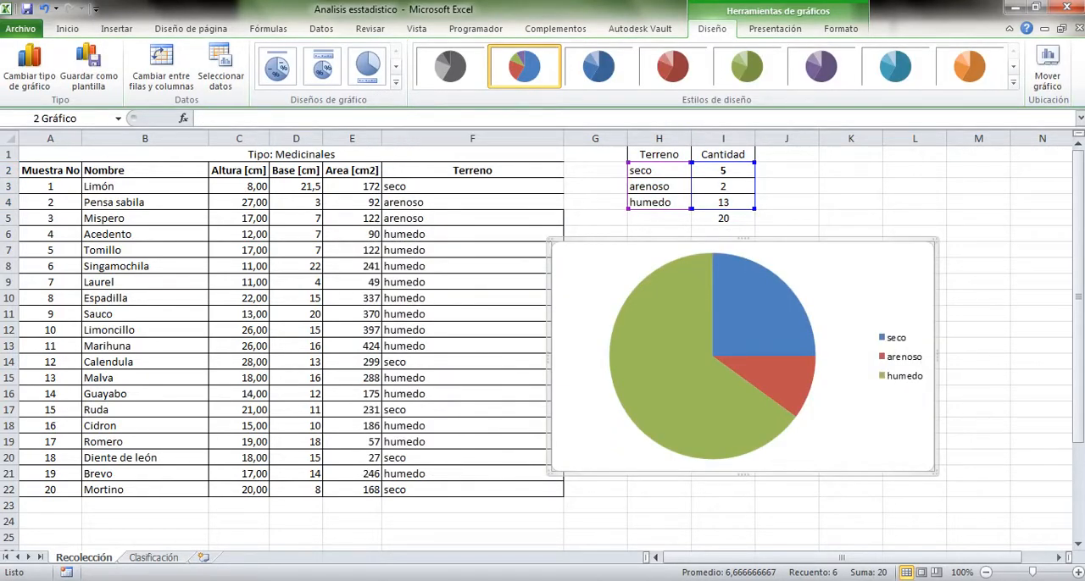
Apply the pie chart layout with a title, percentage labels and side legend, and set the chart title to Terreno
click(395, 82)
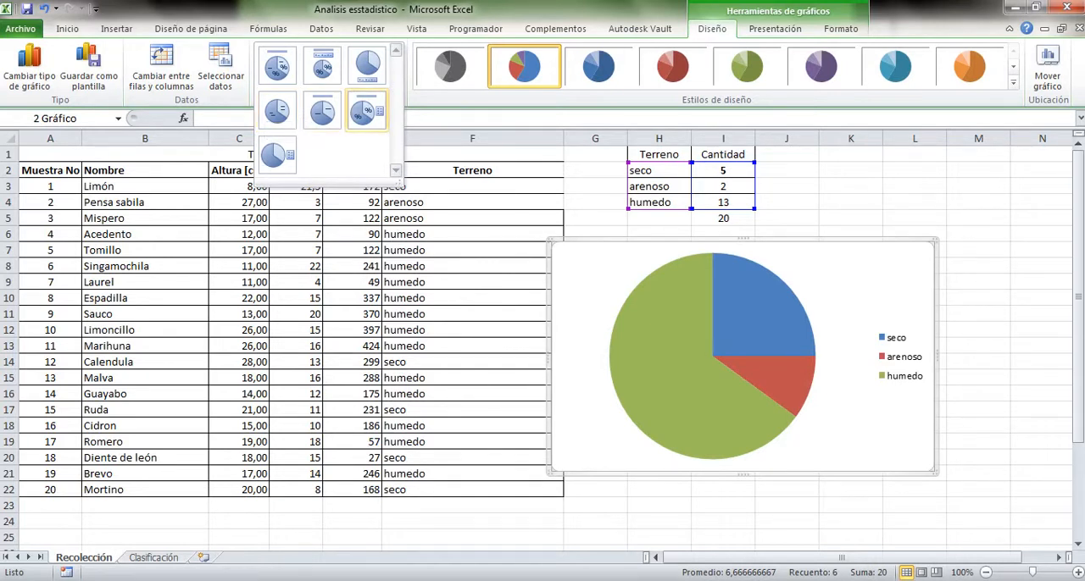
click(364, 110)
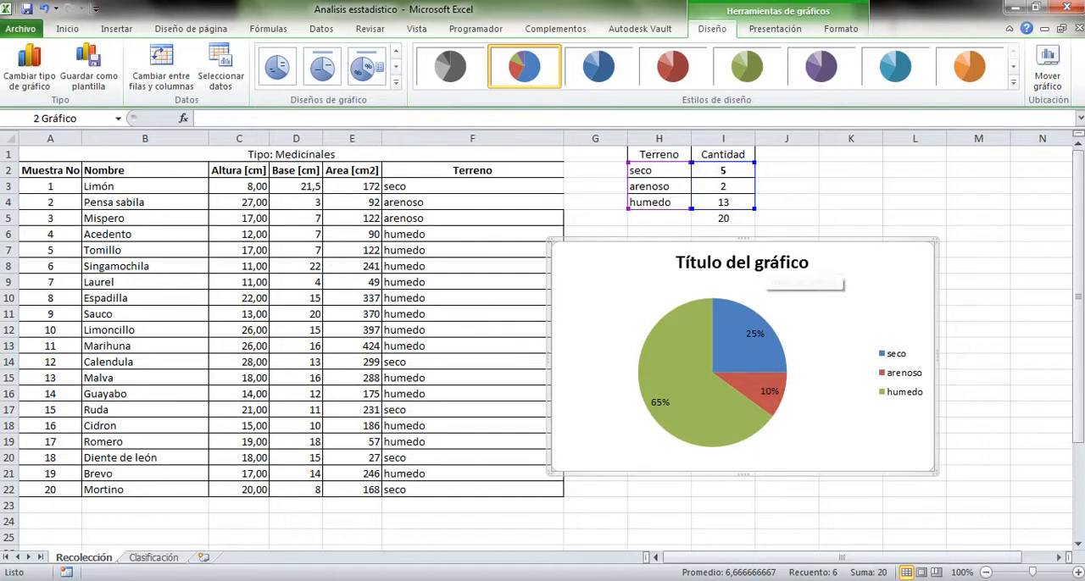
click(759, 261)
double_click(762, 262)
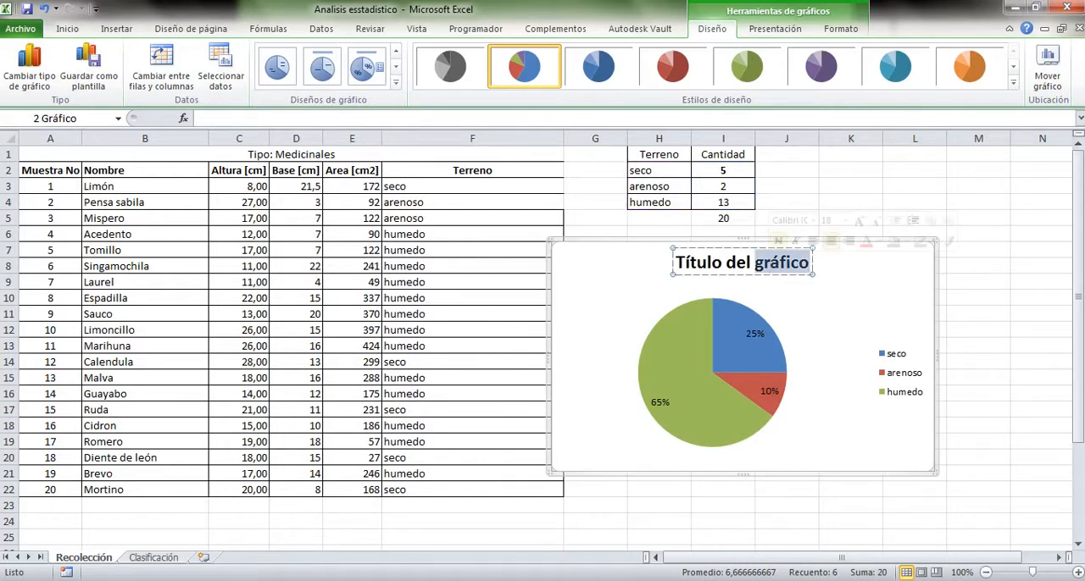
key(BackSpace)
key(BackSpace)
key(BackSpace)
key(BackSpace)
key(BackSpace)
key(BackSpace)
key(BackSpace)
key(BackSpace)
key(BackSpace)
key(BackSpace)
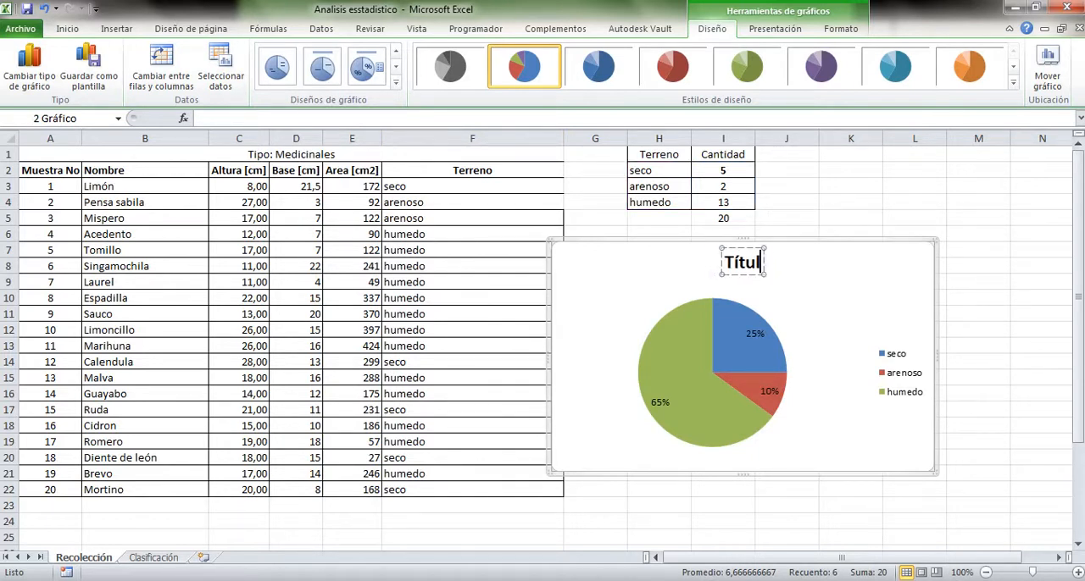
text(erreno)
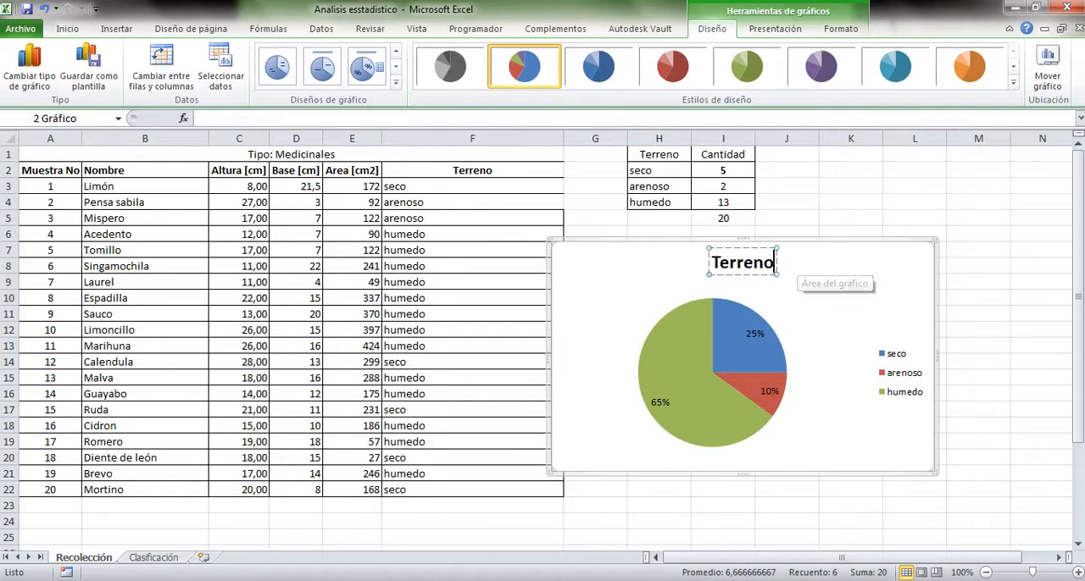
click(845, 288)
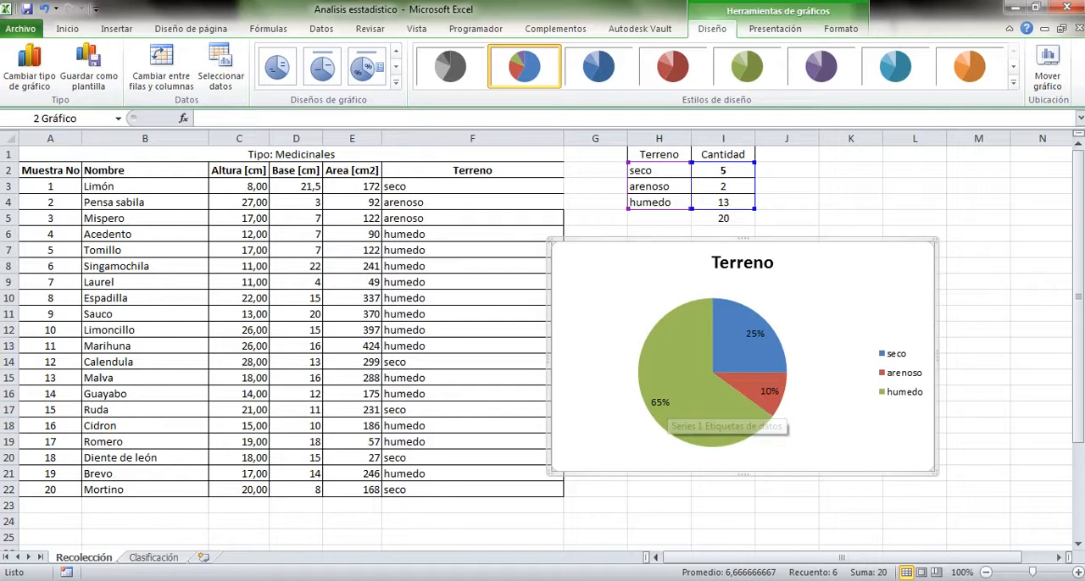
Reposition the Terreno pie chart just below the summary table so that it clears the plant table's Terreno column
mouse_move(676, 419)
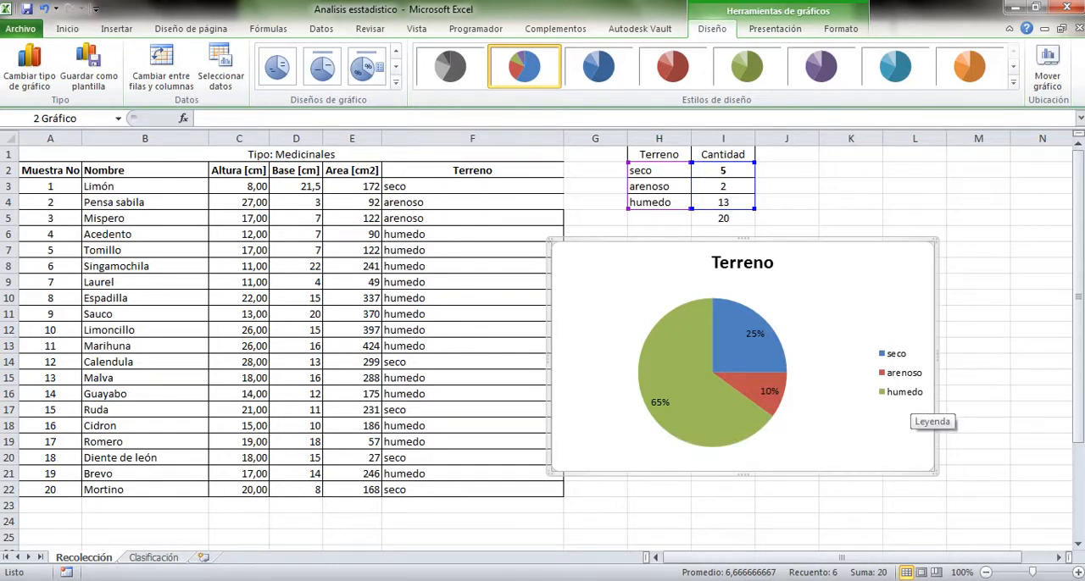
click(976, 409)
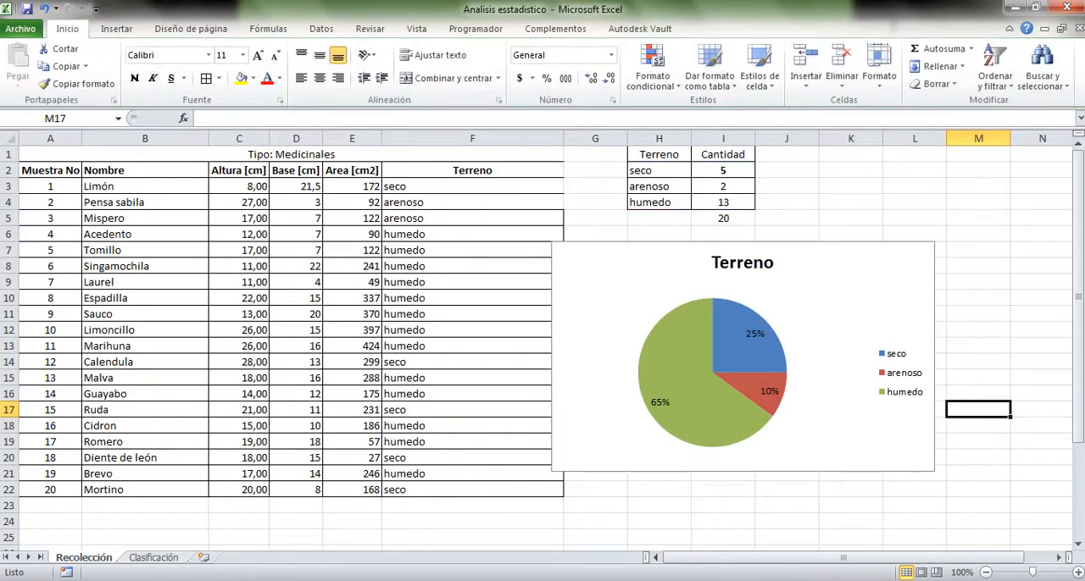
click(858, 449)
drag(858, 449, 892, 436)
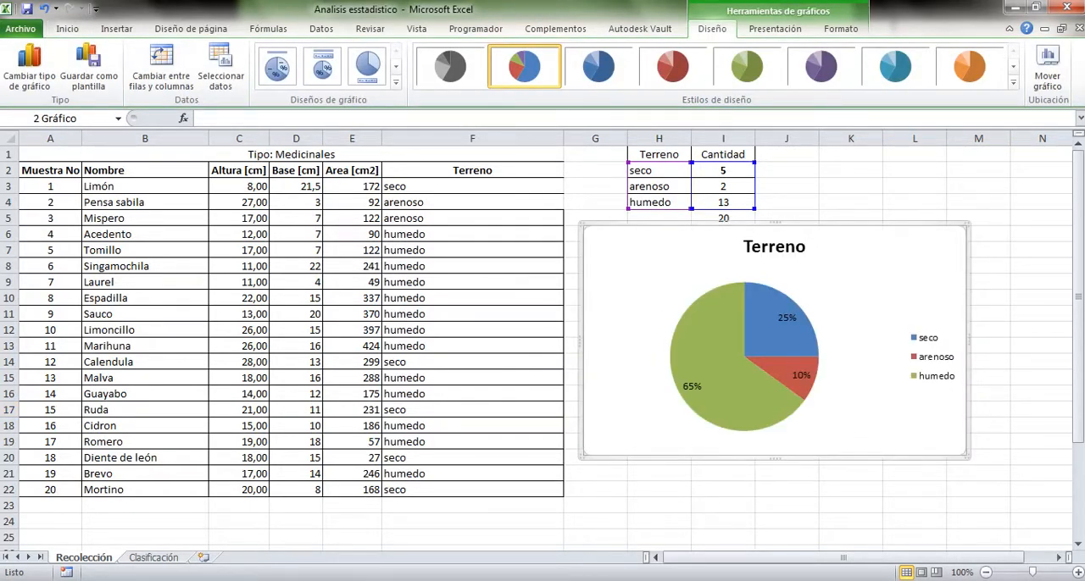
click(788, 463)
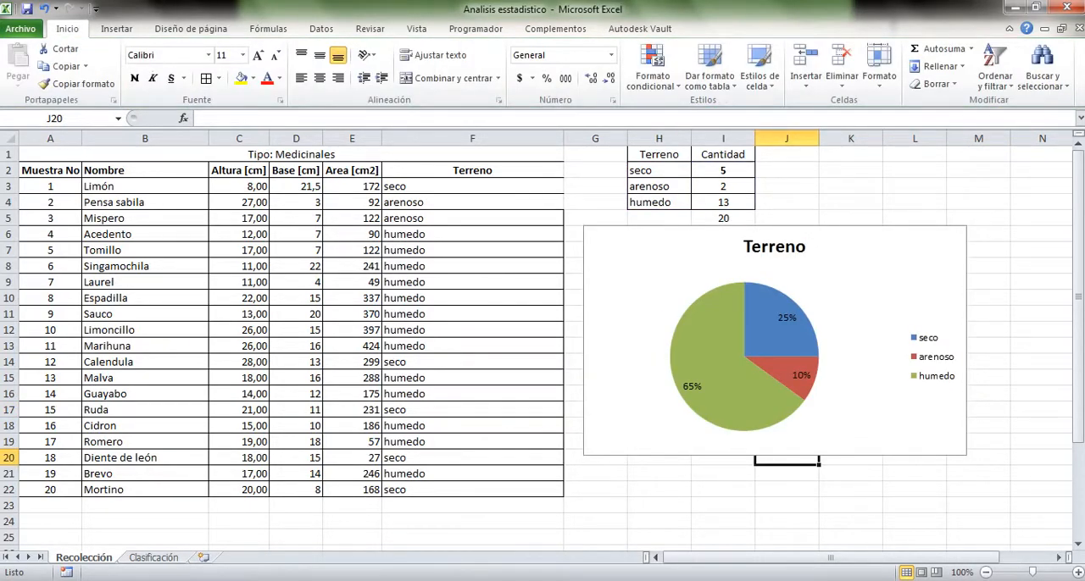